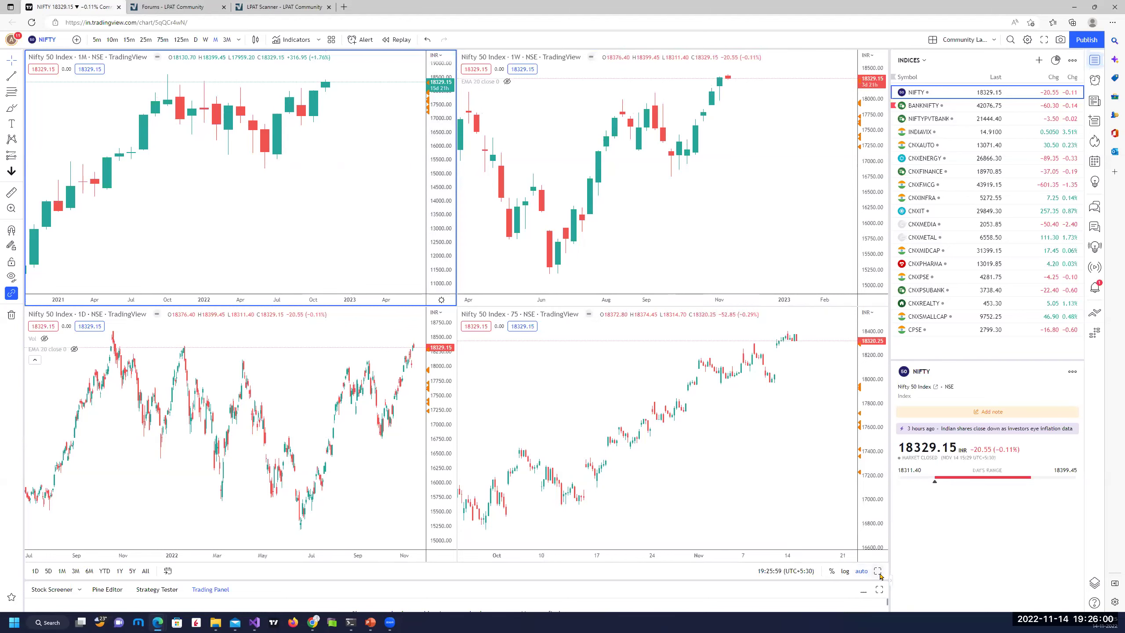
Enlarge the monthly Nifty 50 chart and zoom in on the 2020–2024 candles
key(alt+Return)
drag(604, 325, 489, 325)
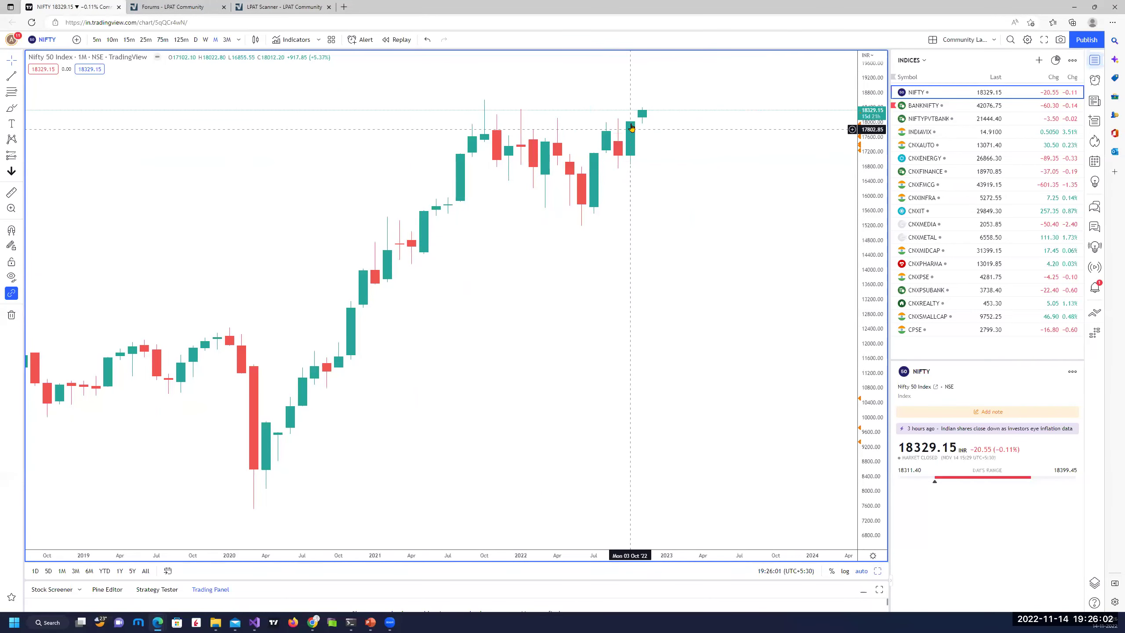
scroll(548, 143, up, 3)
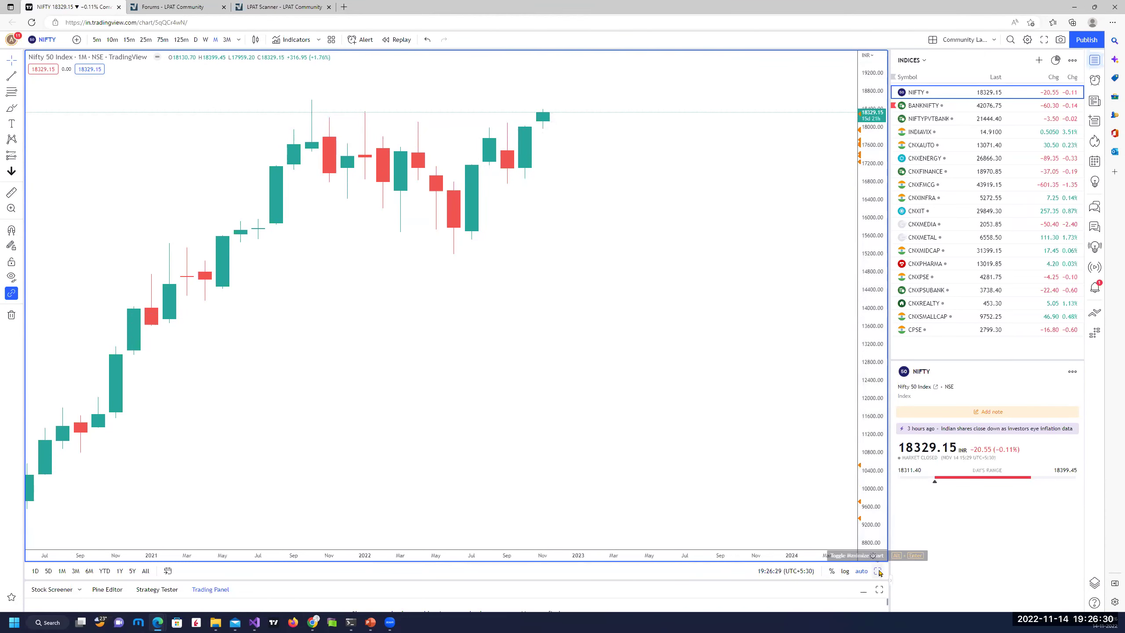
On the enlarged monthly chart, draw a 15337–13586 price range zone and apply the MDZ template
key(alt+Return)
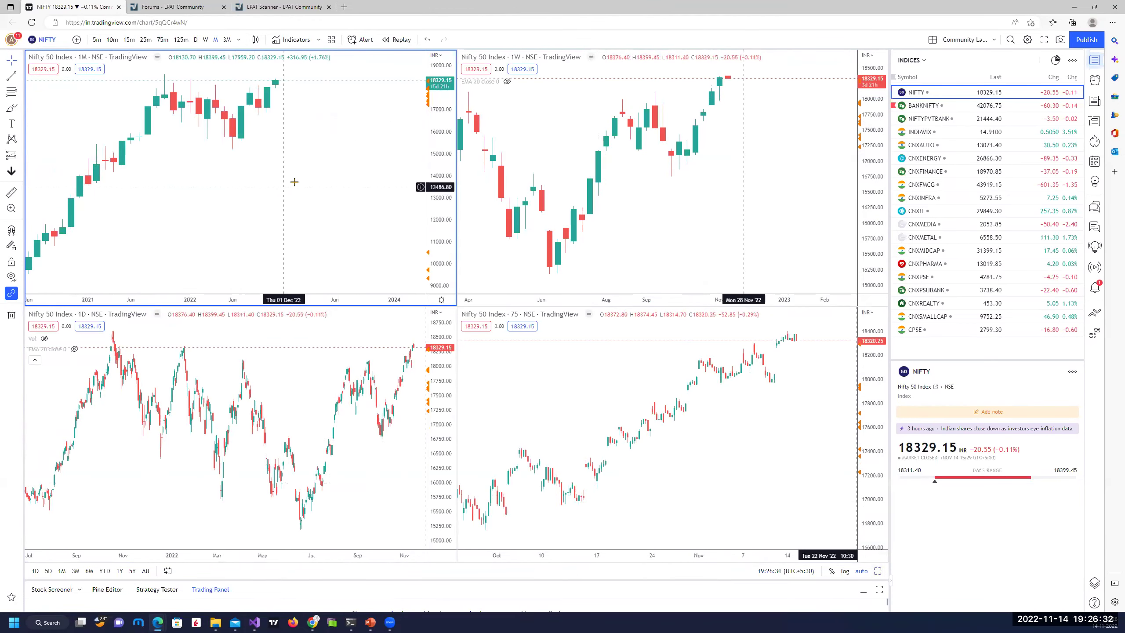
key(alt+Return)
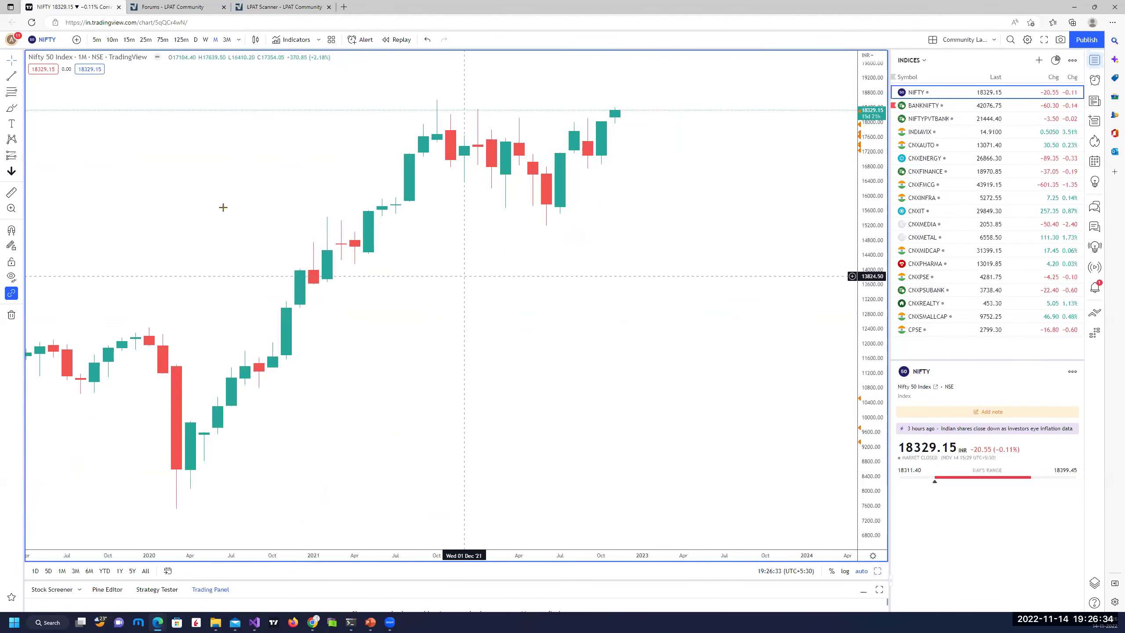
click(21, 157)
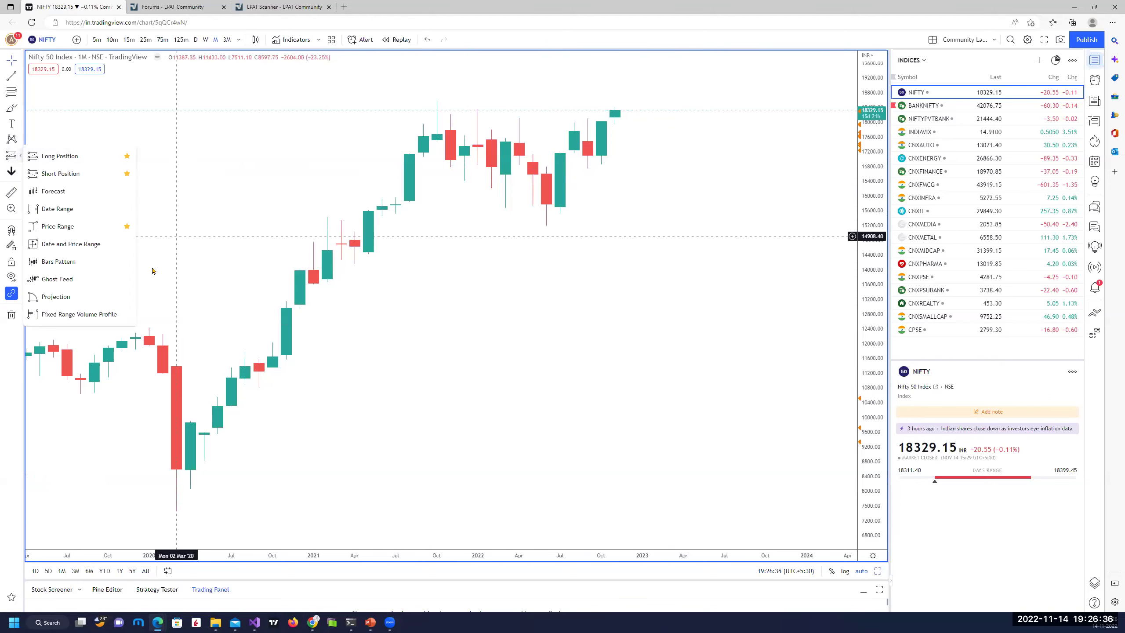
click(80, 227)
click(328, 220)
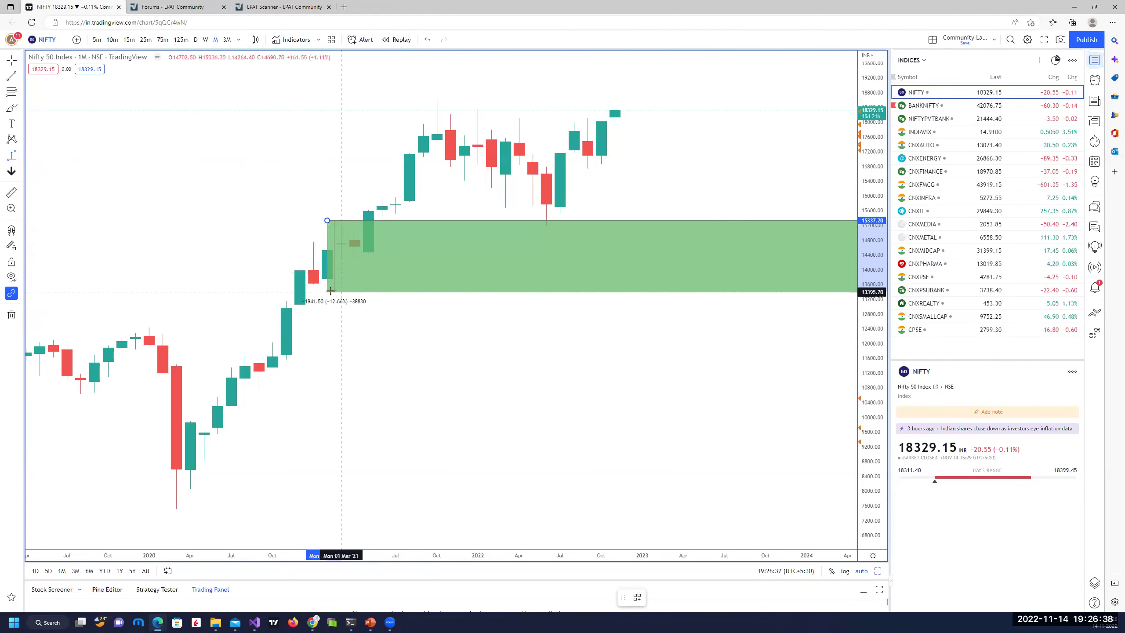
click(313, 285)
right_click(313, 286)
mouse_move(388, 296)
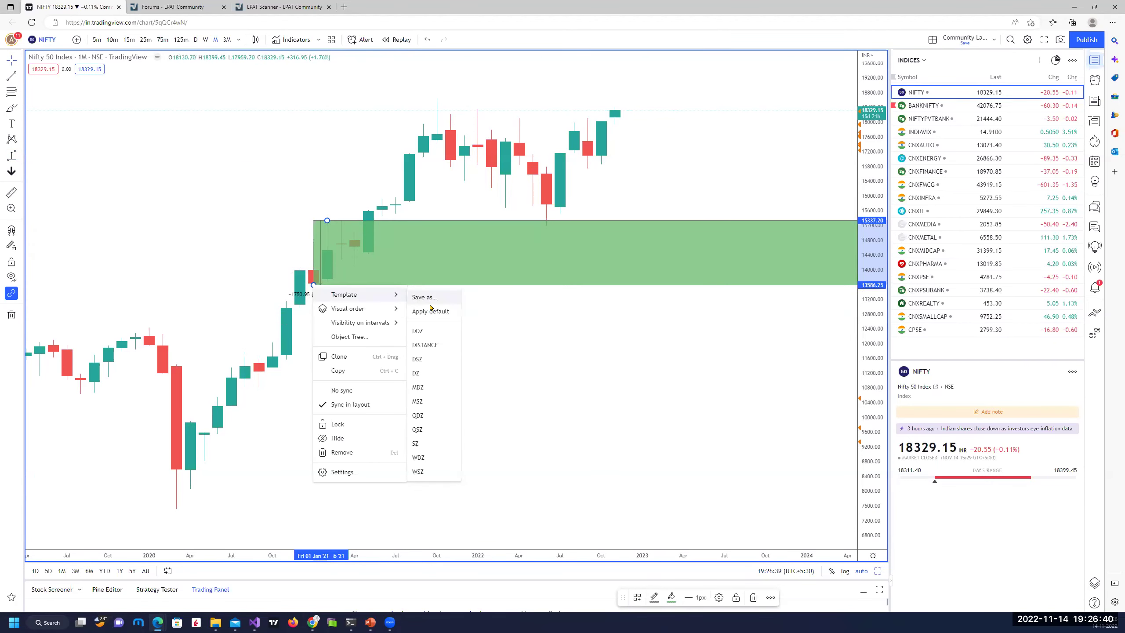
click(424, 388)
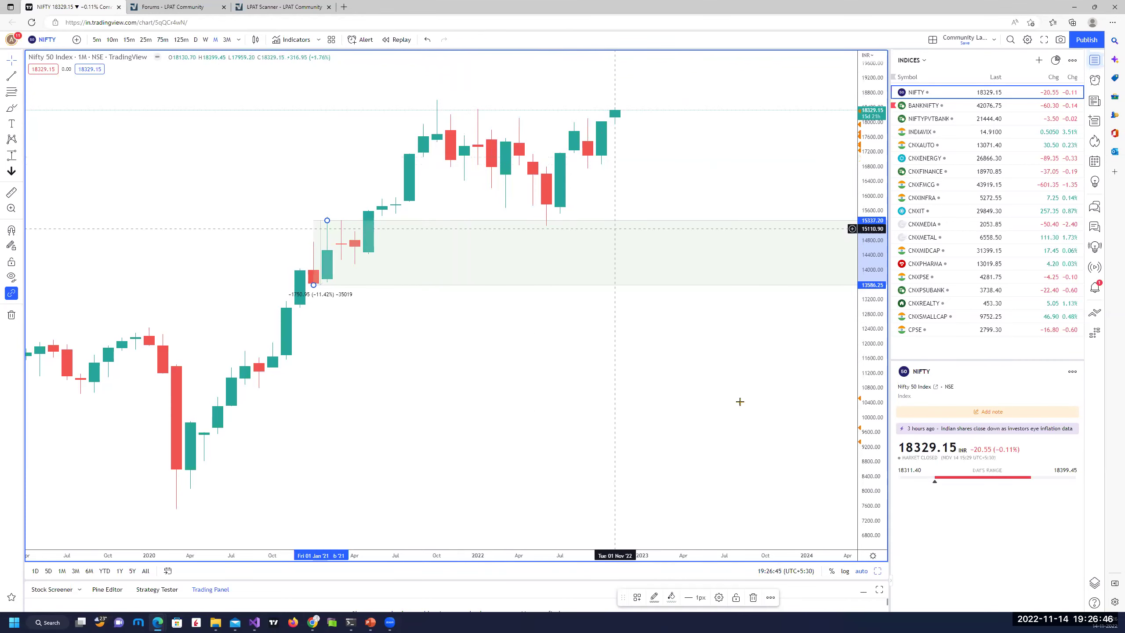
Enlarge the weekly chart and style the 17634–17838 zone with the WDZ template
click(878, 571)
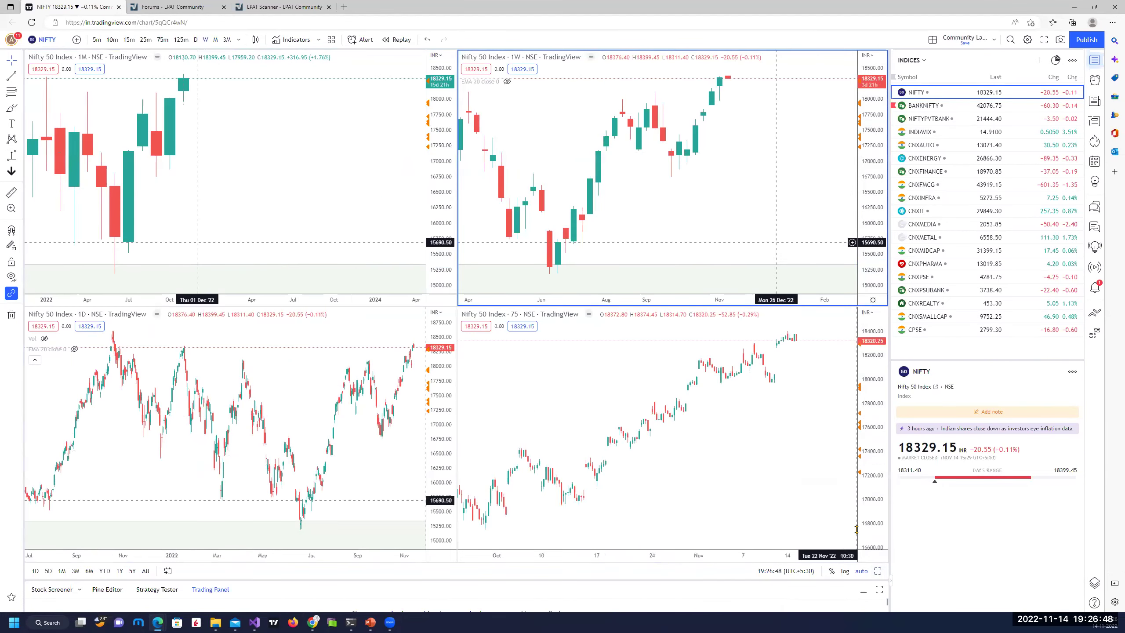
click(879, 571)
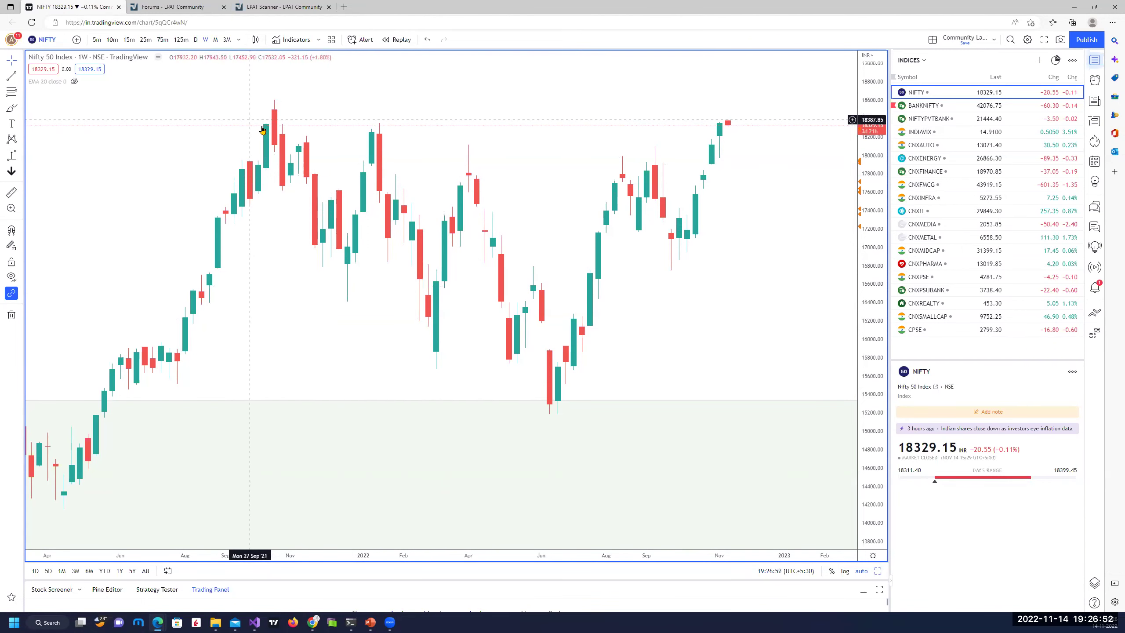
scroll(377, 128, right, 2)
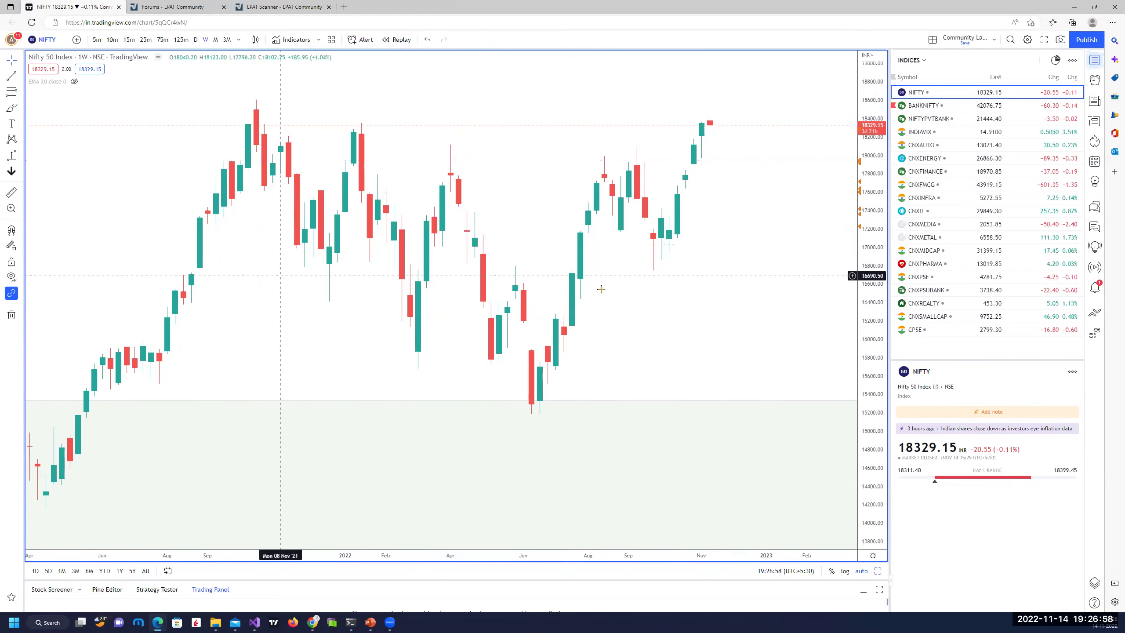
scroll(618, 309, right, 3)
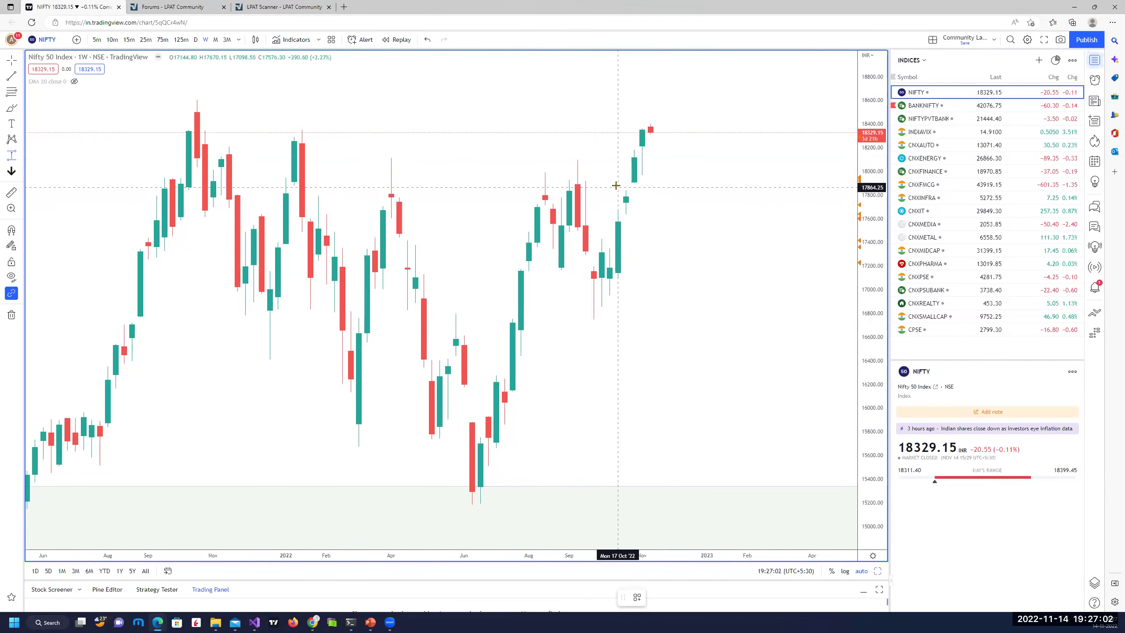
right_click(702, 217)
mouse_move(756, 228)
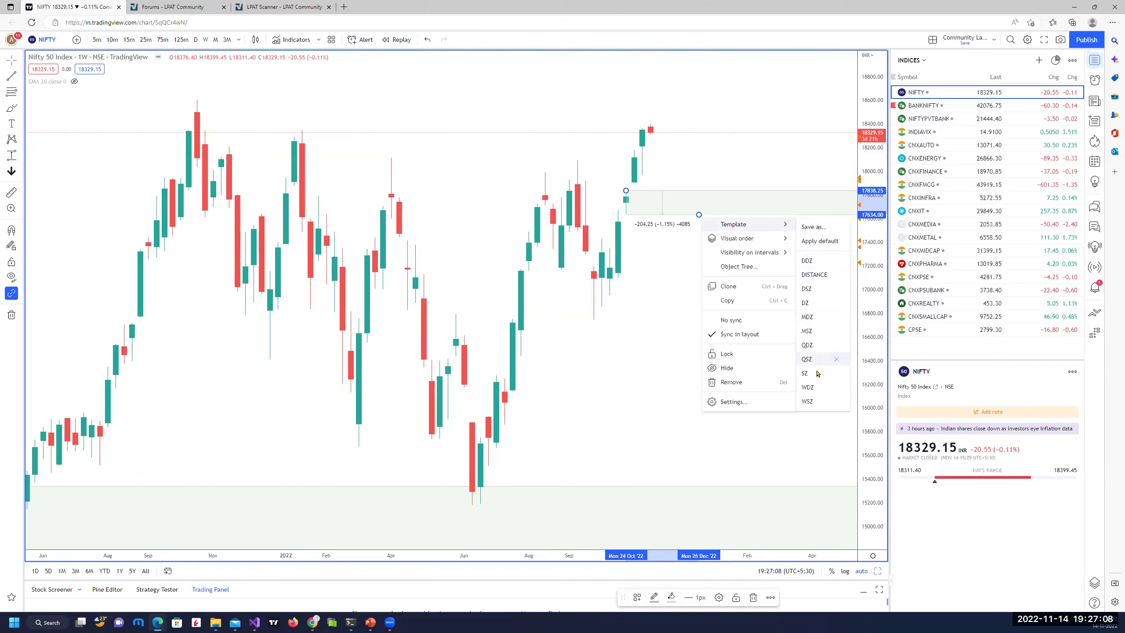
click(807, 388)
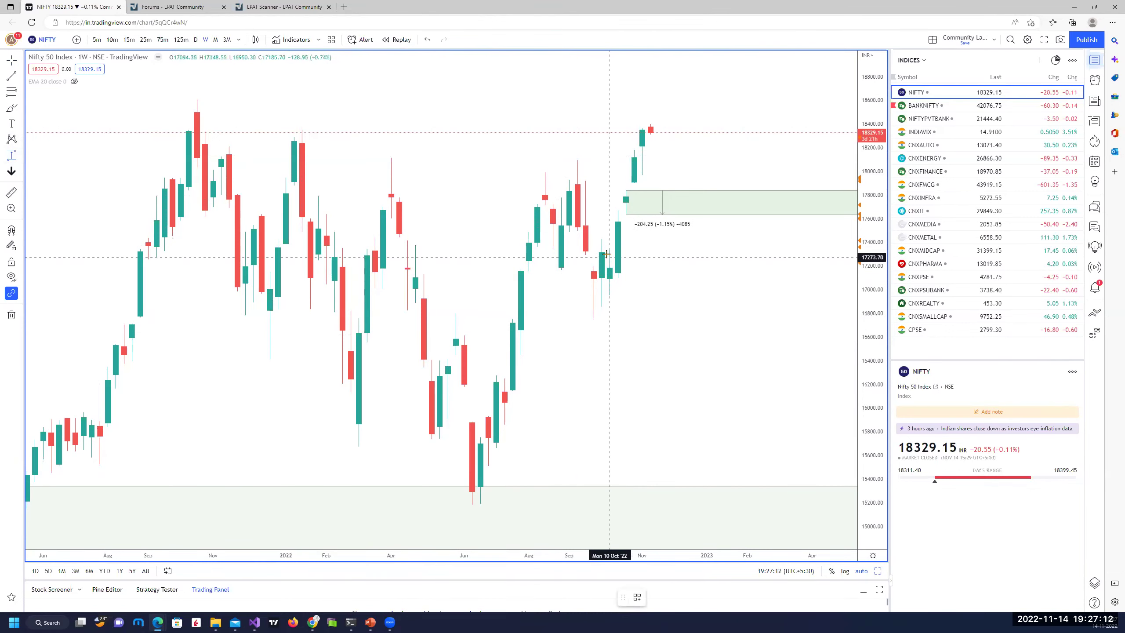
Draw a 17322–16776 zone styled QDZ and a third zone from 16263 to 15843
drag(618, 267, 604, 313)
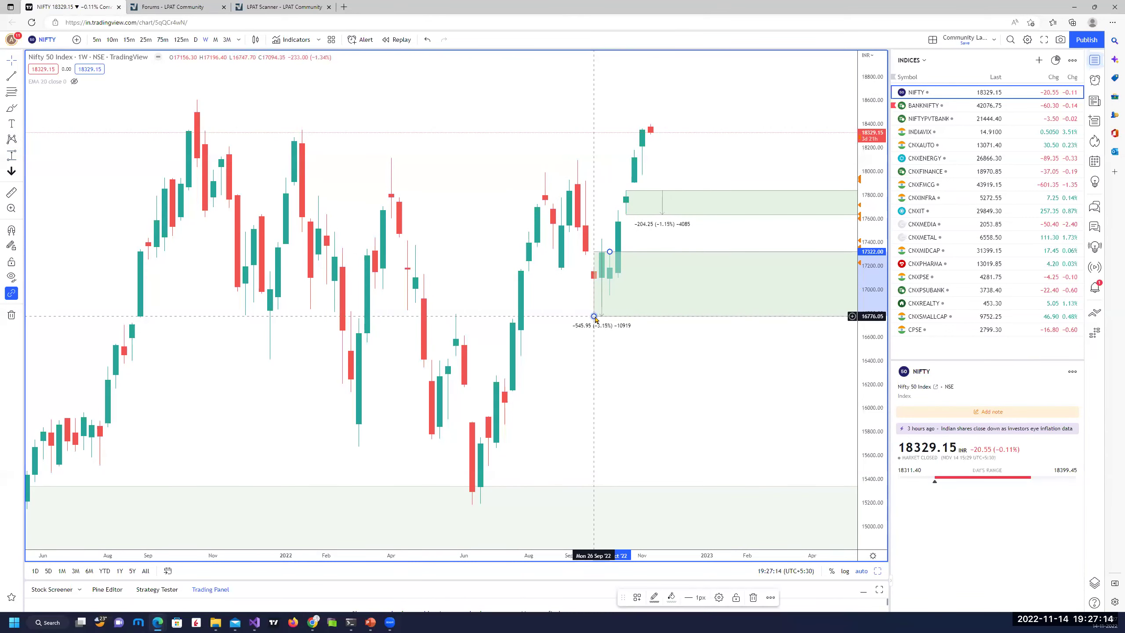
right_click(603, 313)
mouse_move(643, 325)
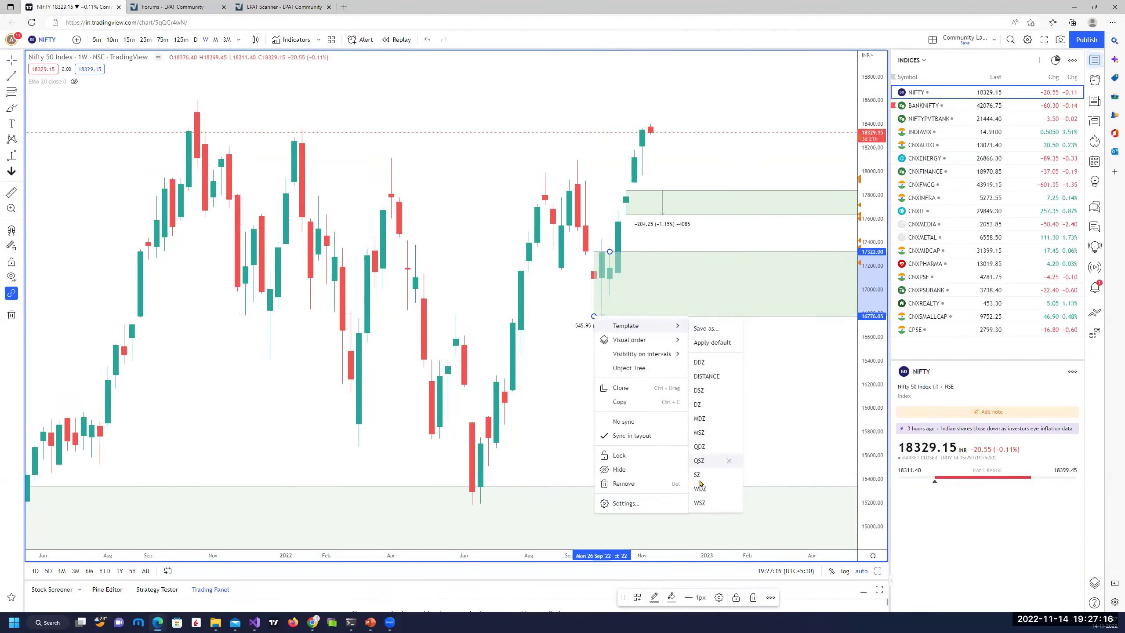
click(690, 446)
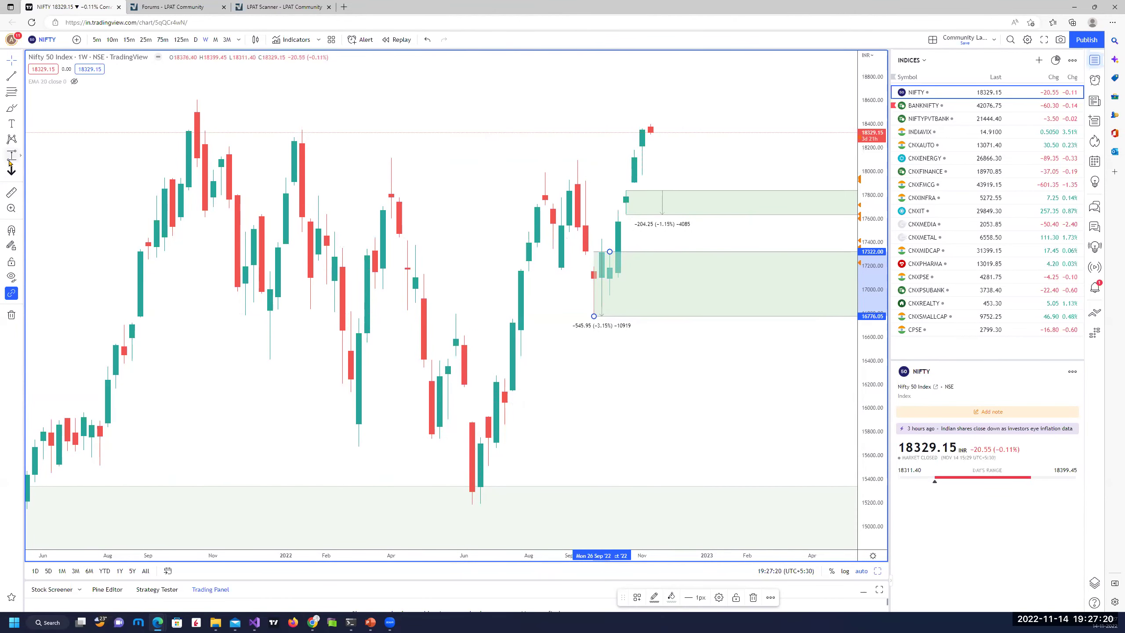
click(530, 351)
click(505, 376)
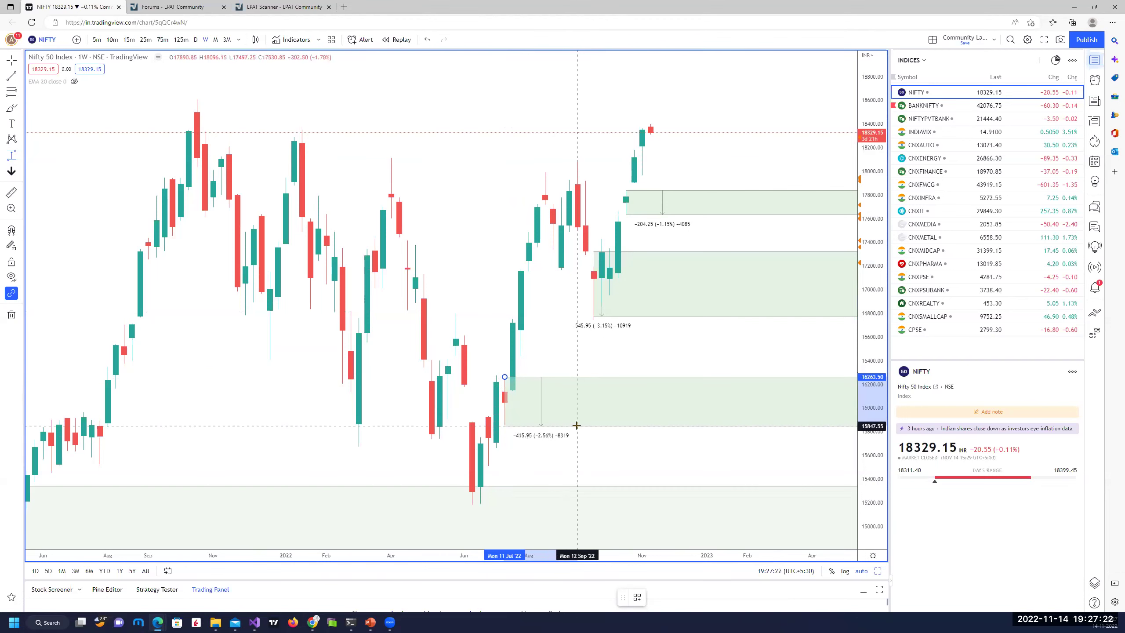
click(577, 427)
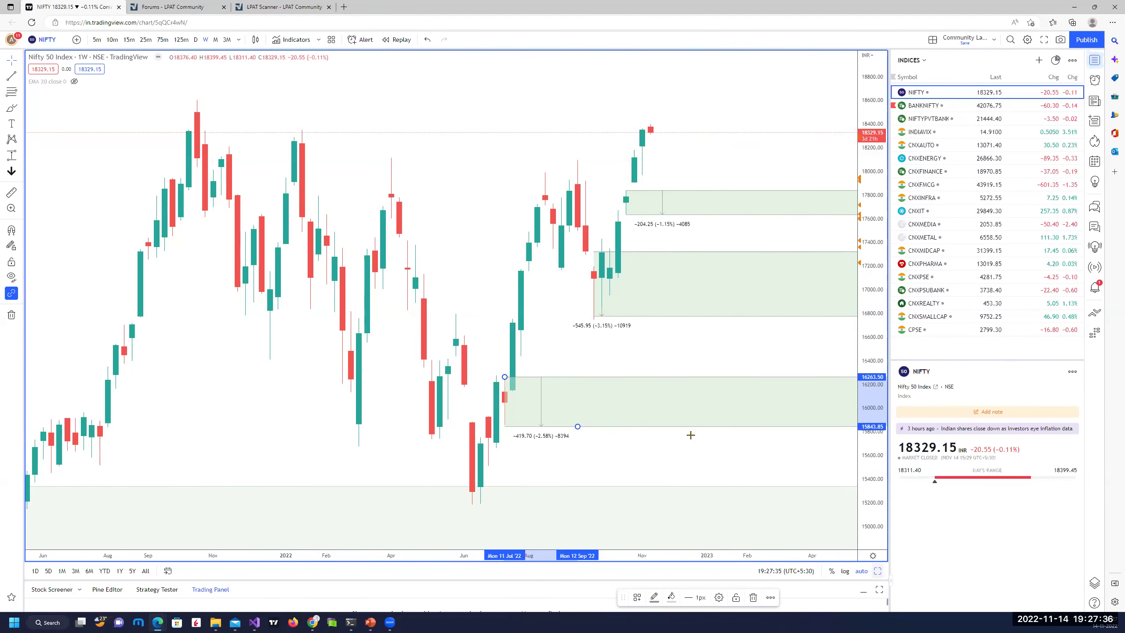
Show the daily Nifty 50 chart on its own and zoom in
click(877, 571)
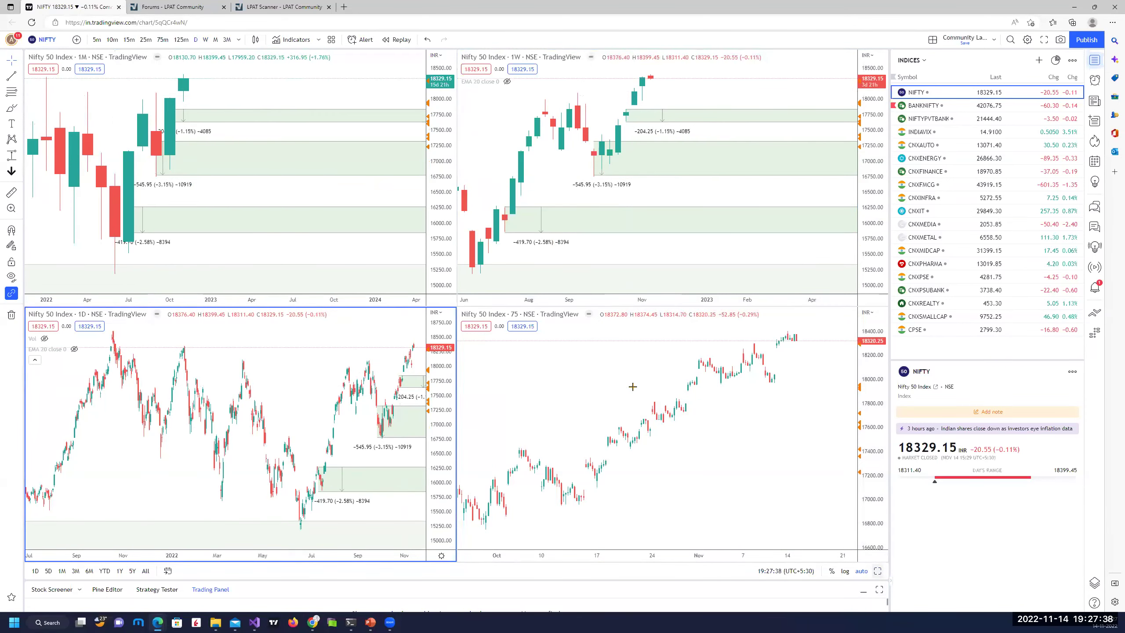
key(alt+Return)
scroll(550, 281, up, 5)
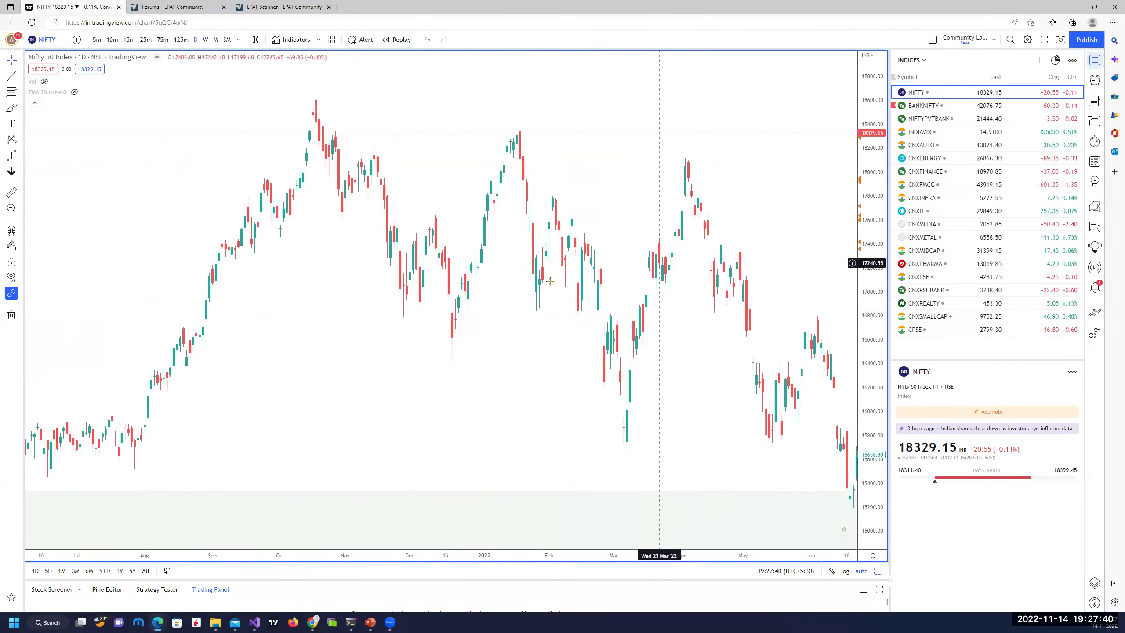
scroll(550, 281, up, 2)
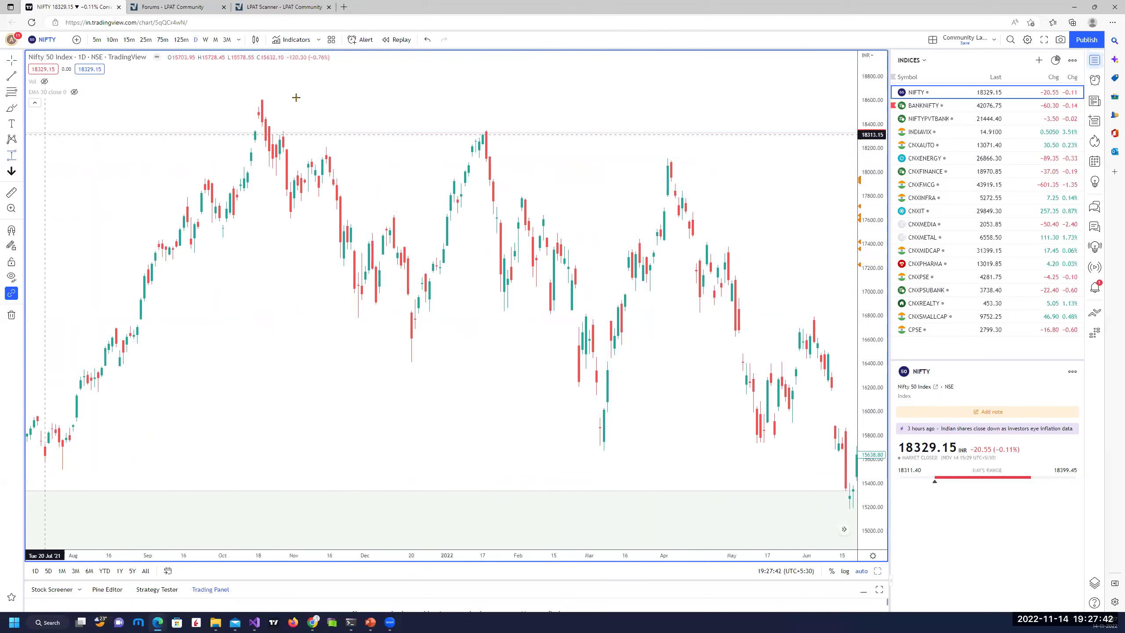
Draw a supply zone at the October 2021 high up to about 18614 and apply DSZ
click(255, 123)
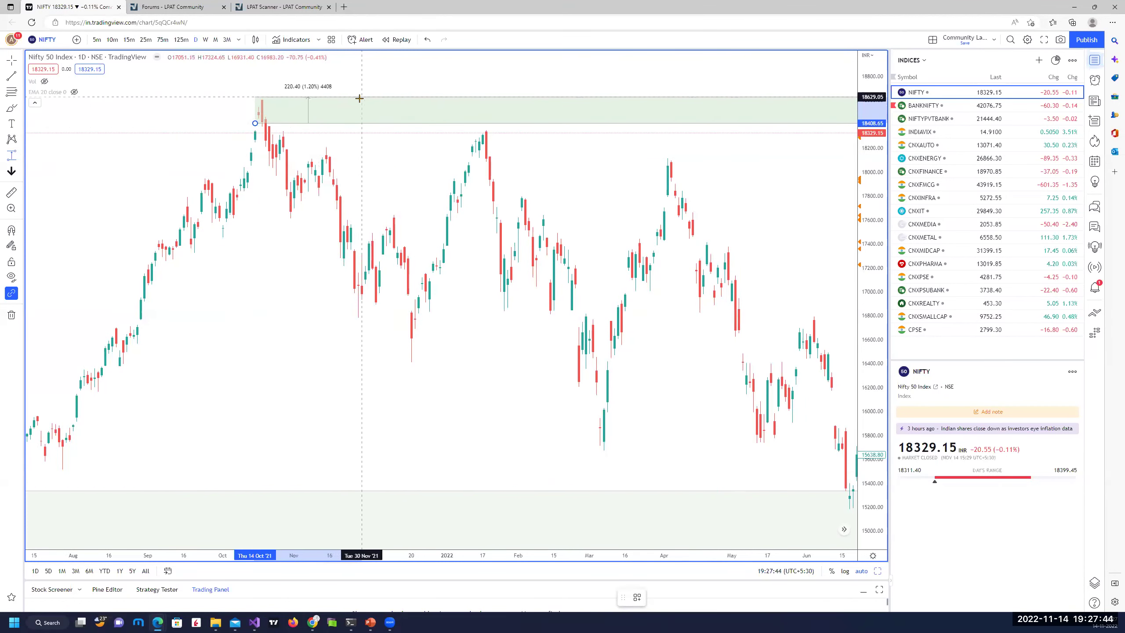
click(358, 99)
right_click(358, 98)
mouse_move(399, 108)
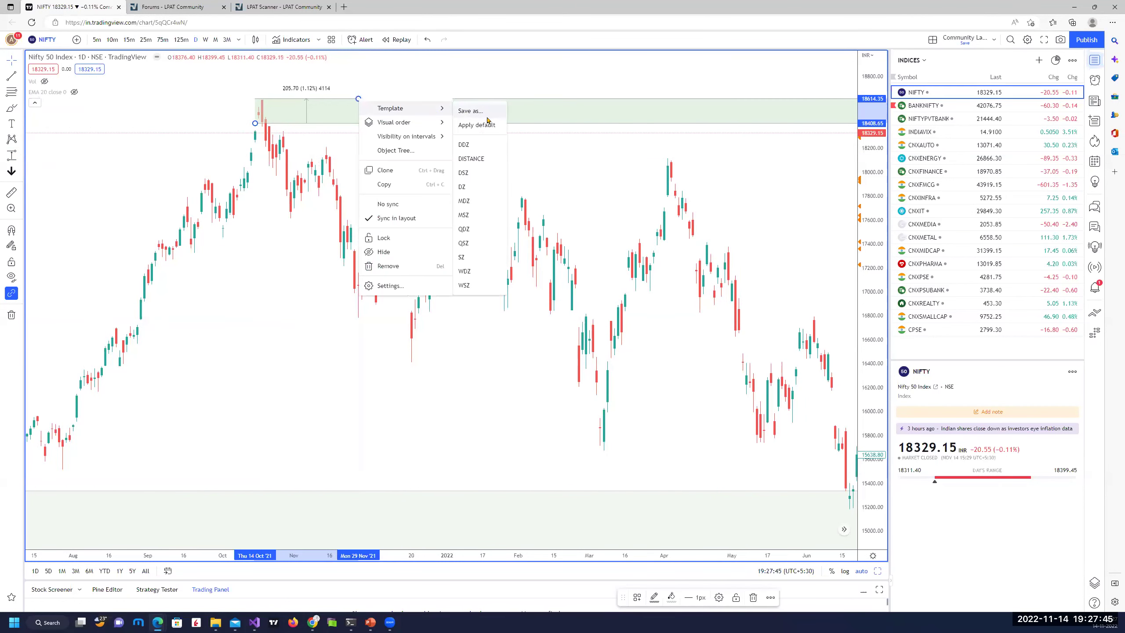
click(468, 176)
scroll(514, 250, right, 5)
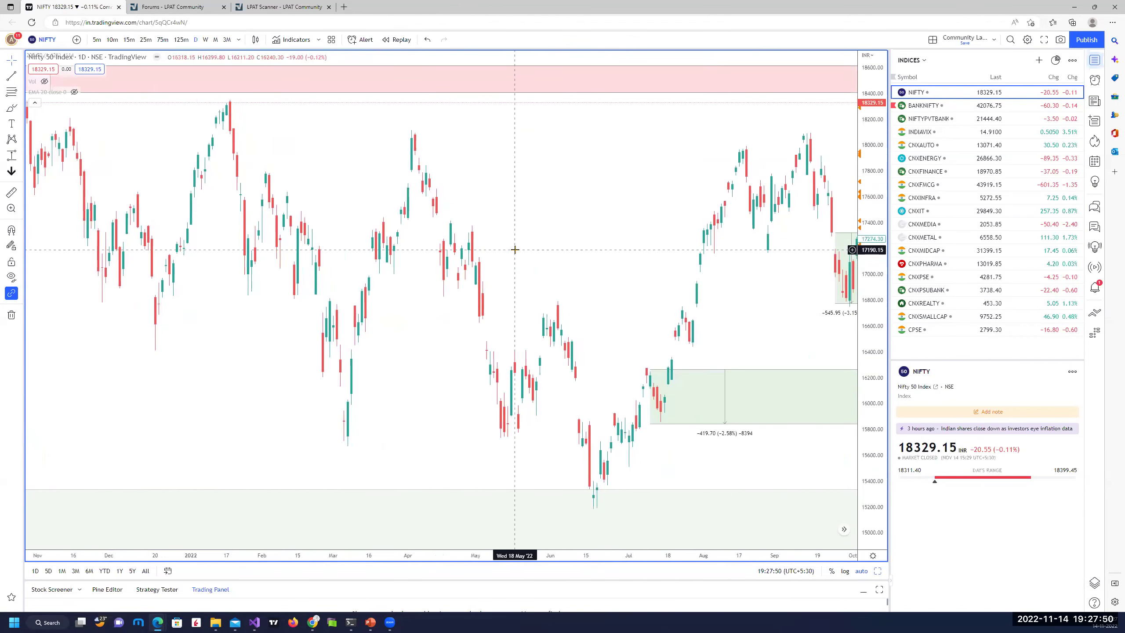
scroll(542, 221, down, 2)
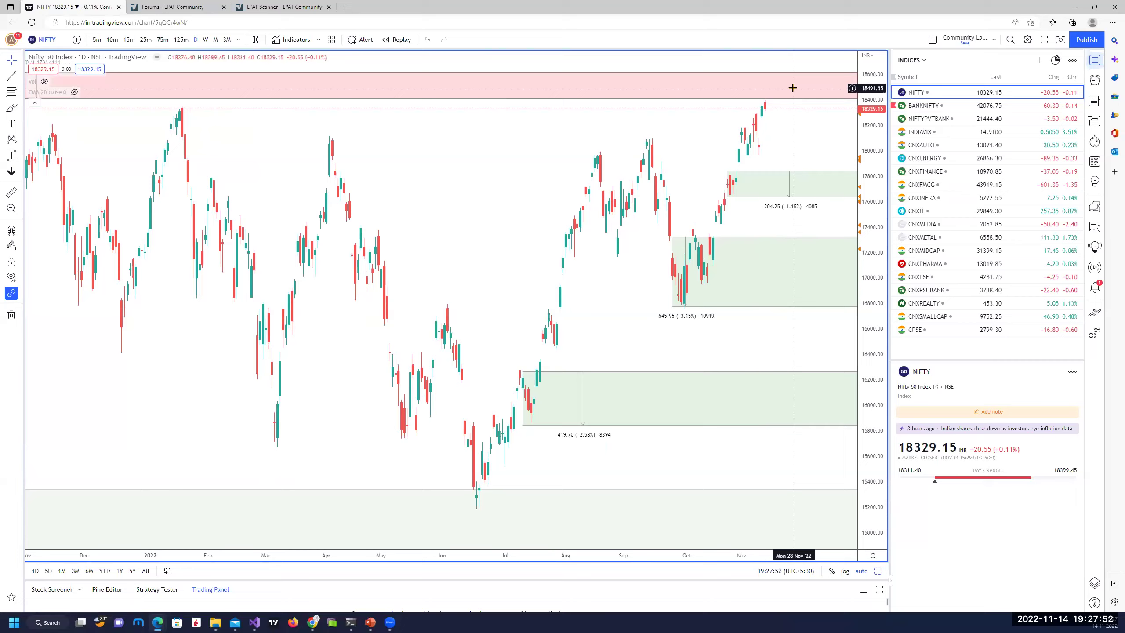
scroll(753, 172, up, 3)
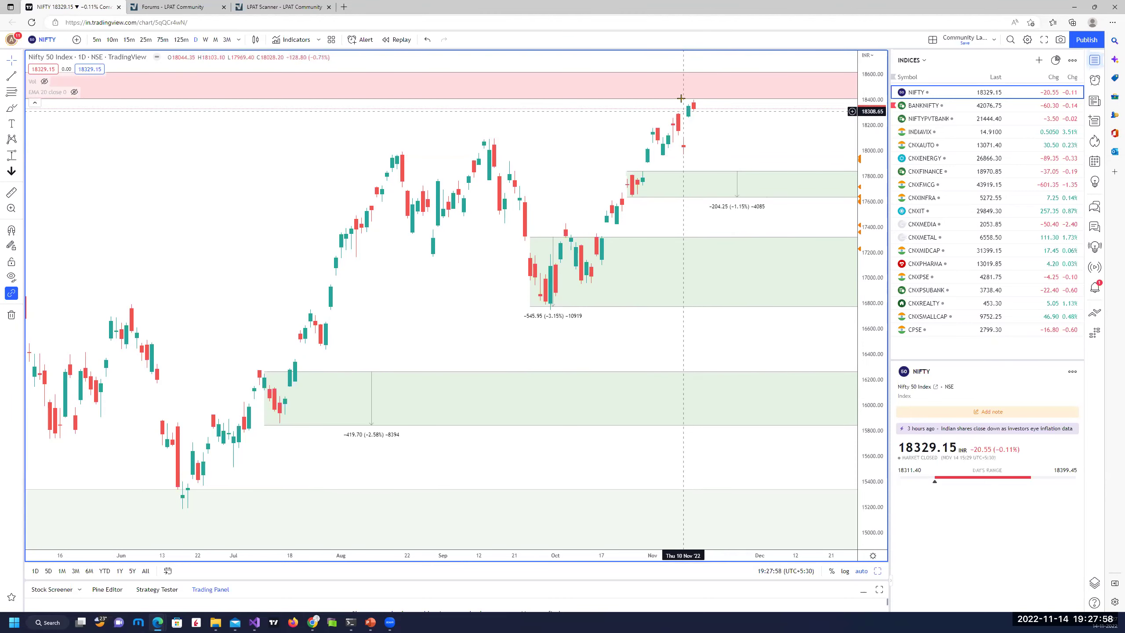
scroll(661, 91, up, 2)
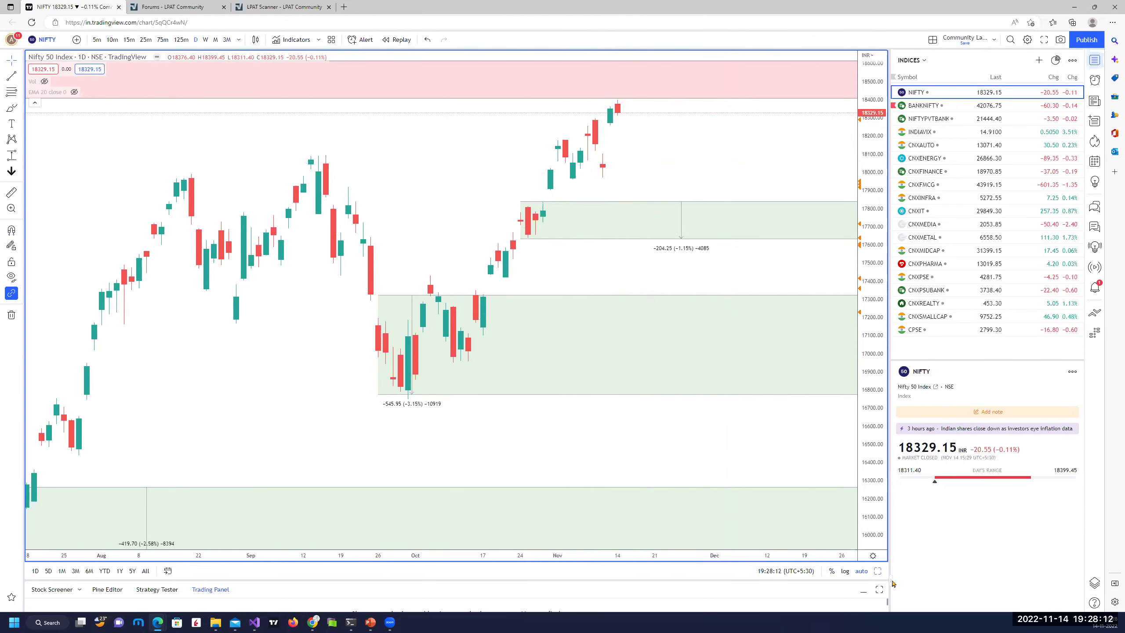
click(162, 40)
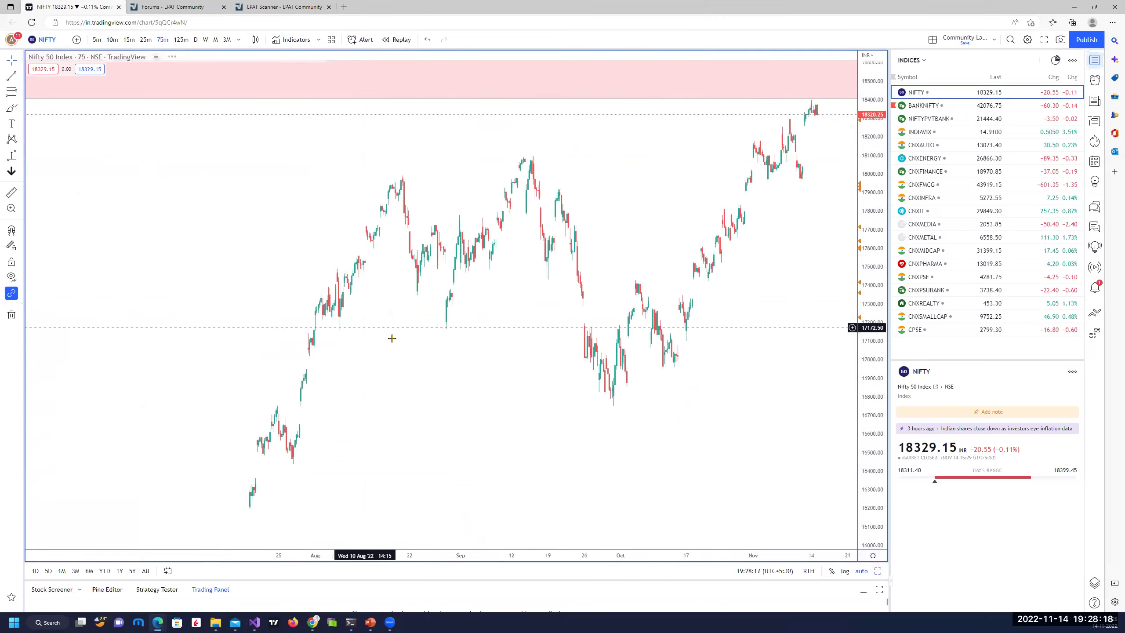
Draw a narrower zone near 18,400 on the 75-minute chart and apply the SZ supply template
scroll(389, 334, left, 10)
scroll(201, 291, left, 10)
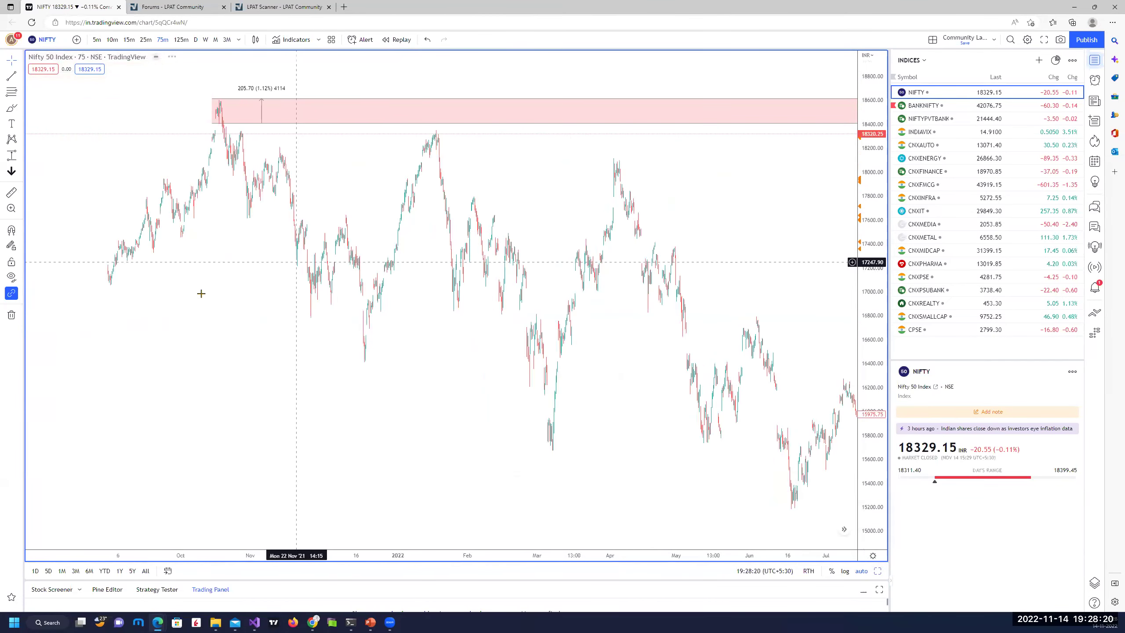
scroll(575, 345, up, 3)
scroll(522, 334, up, 3)
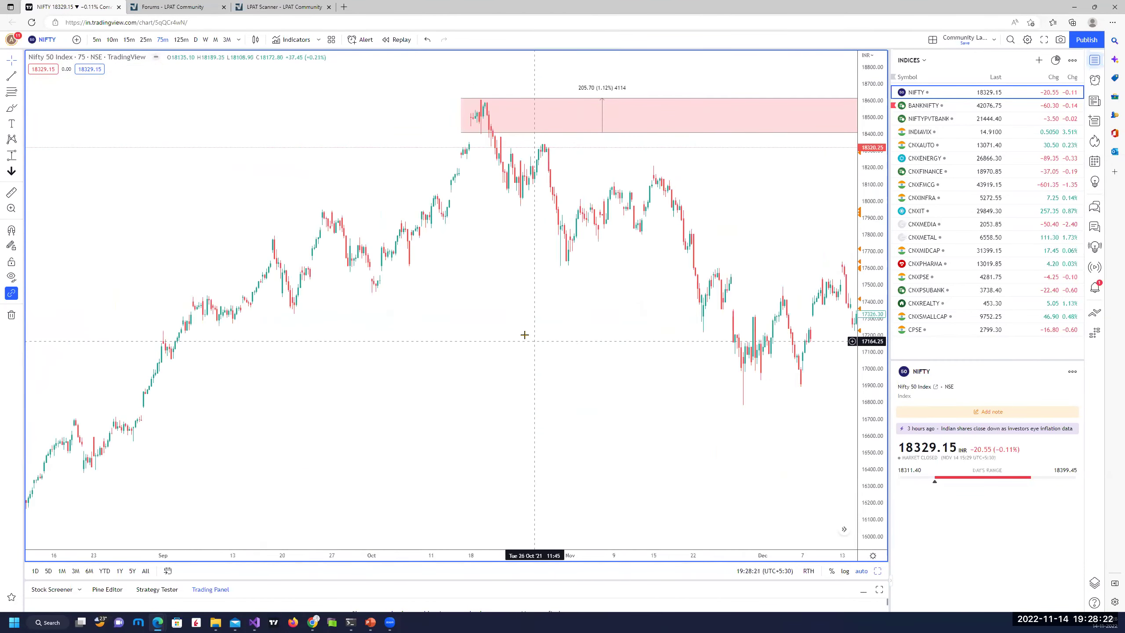
click(11, 162)
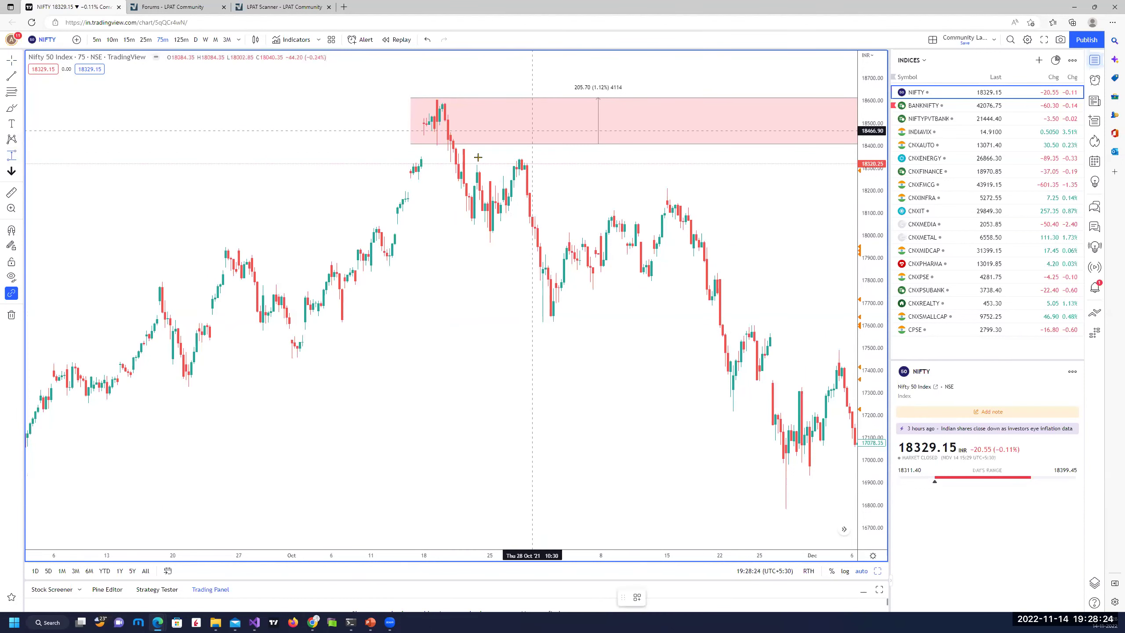
click(453, 161)
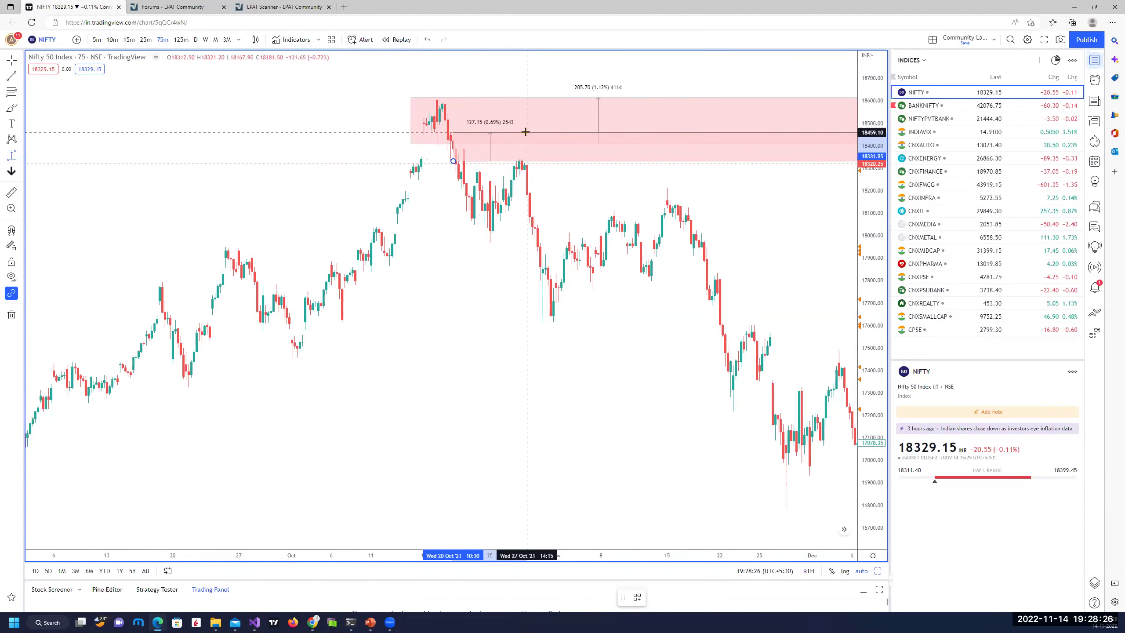
right_click(527, 135)
mouse_move(620, 145)
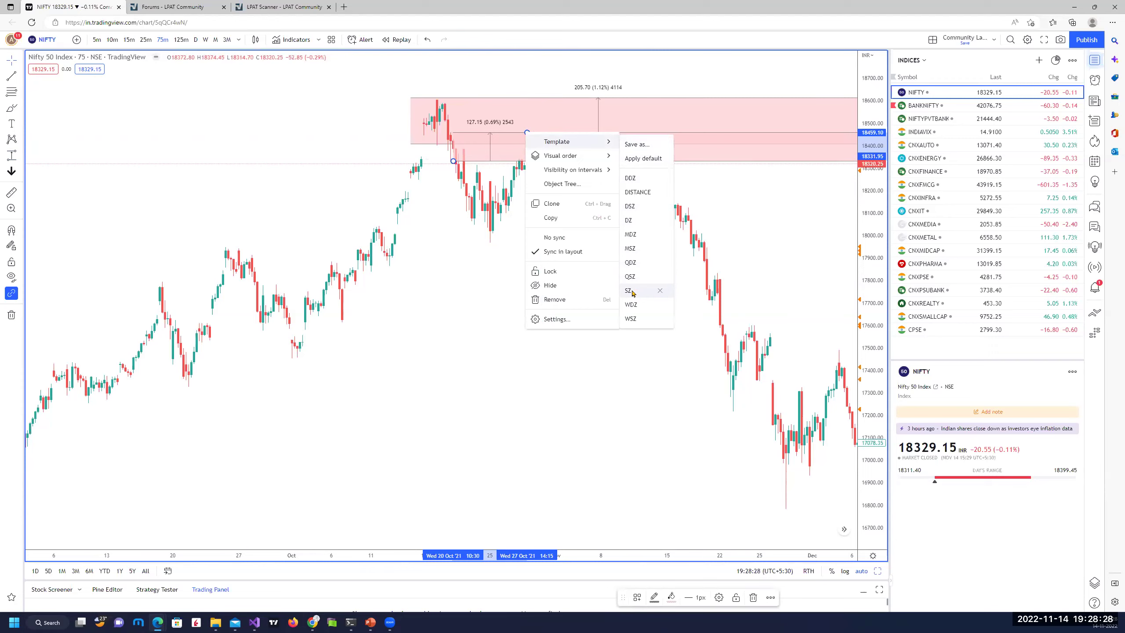
click(652, 290)
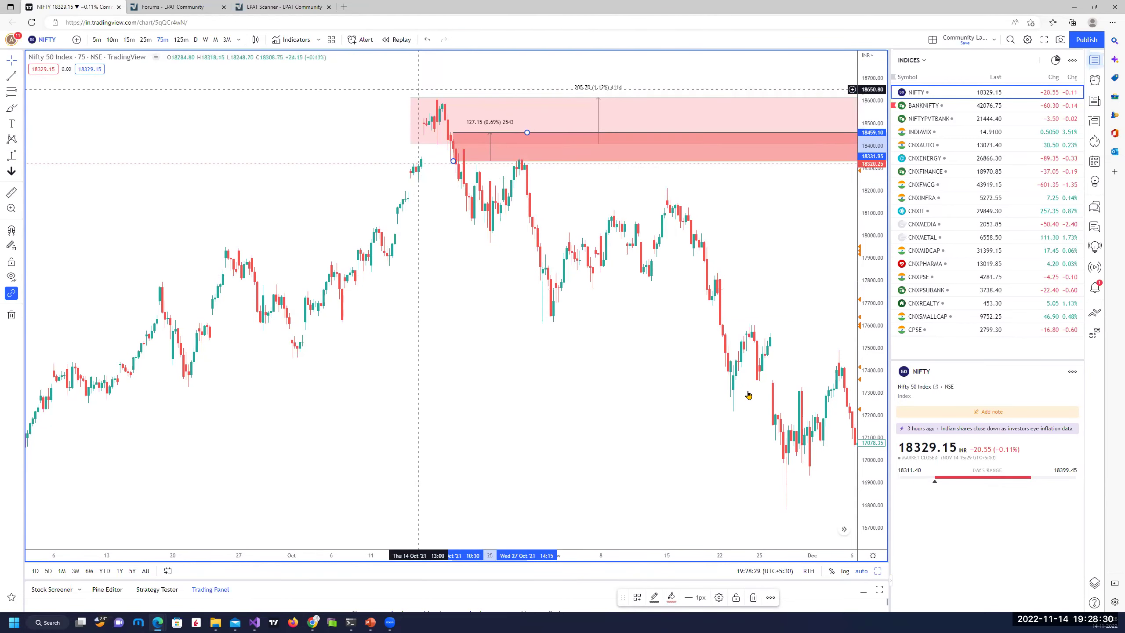
At the latest bars, draw a 17,990–17,940 zone and apply the DZ demand template
click(844, 530)
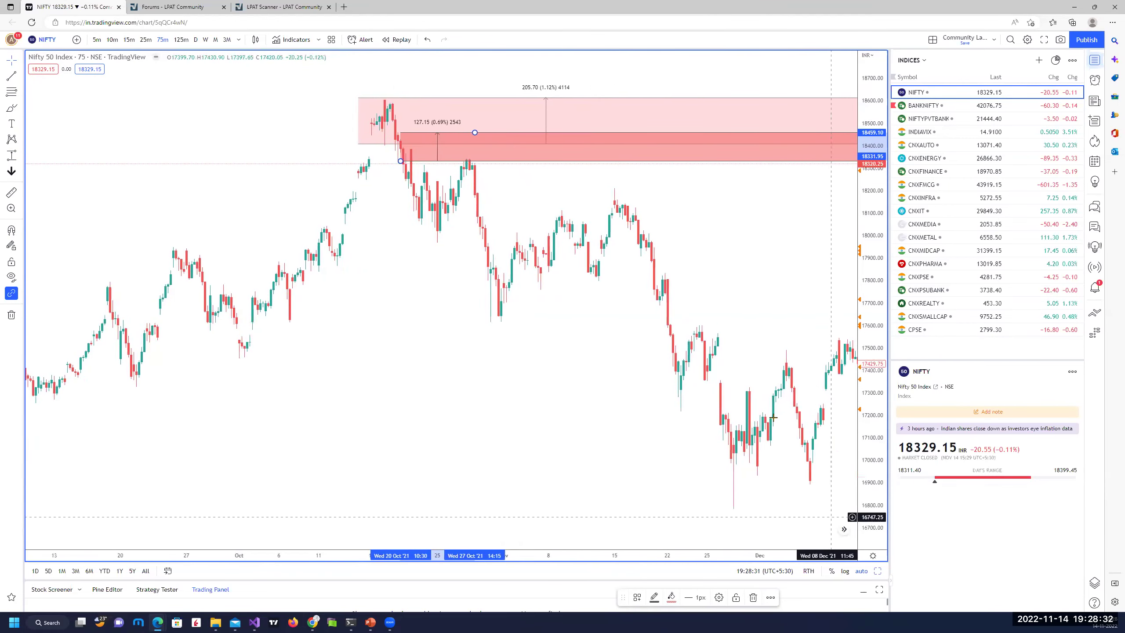
scroll(812, 191, right, 3)
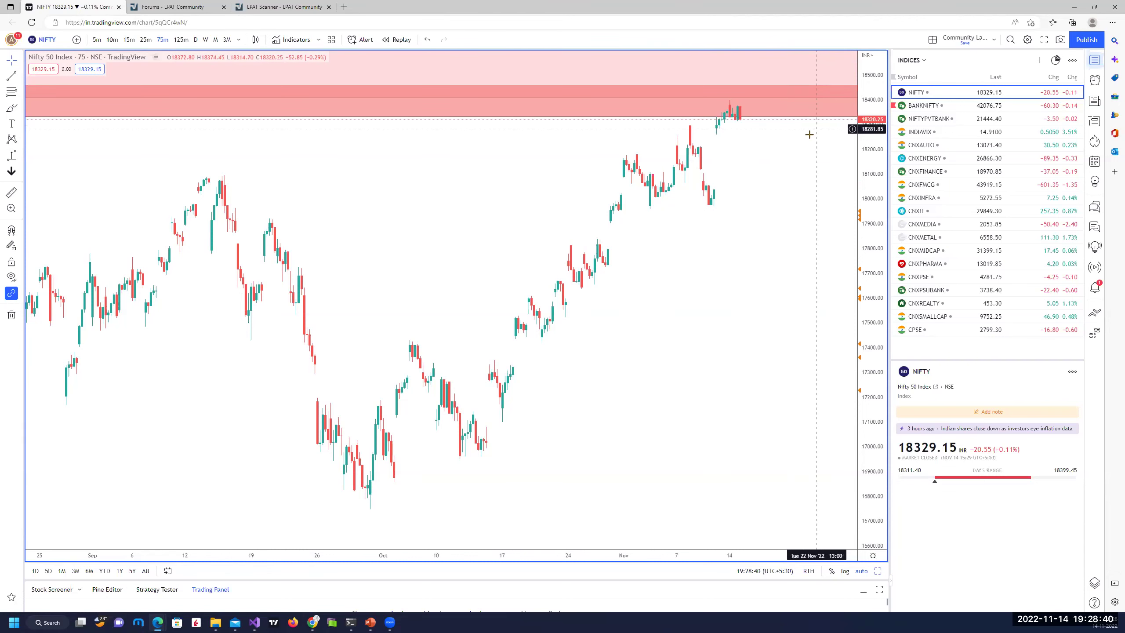
scroll(727, 266, up, 1)
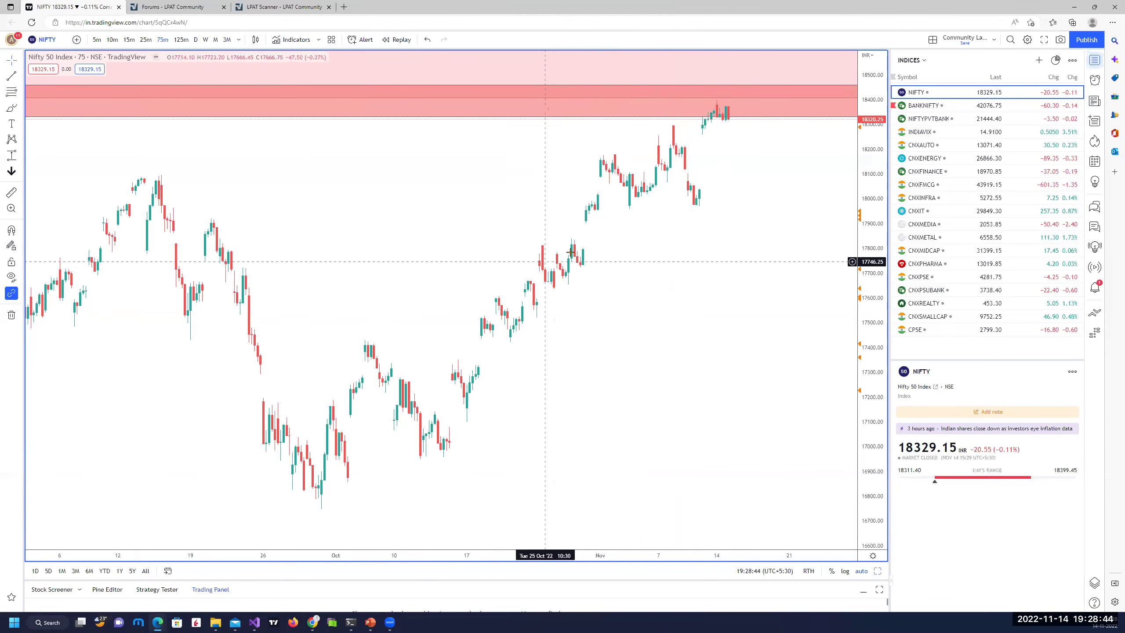
click(11, 156)
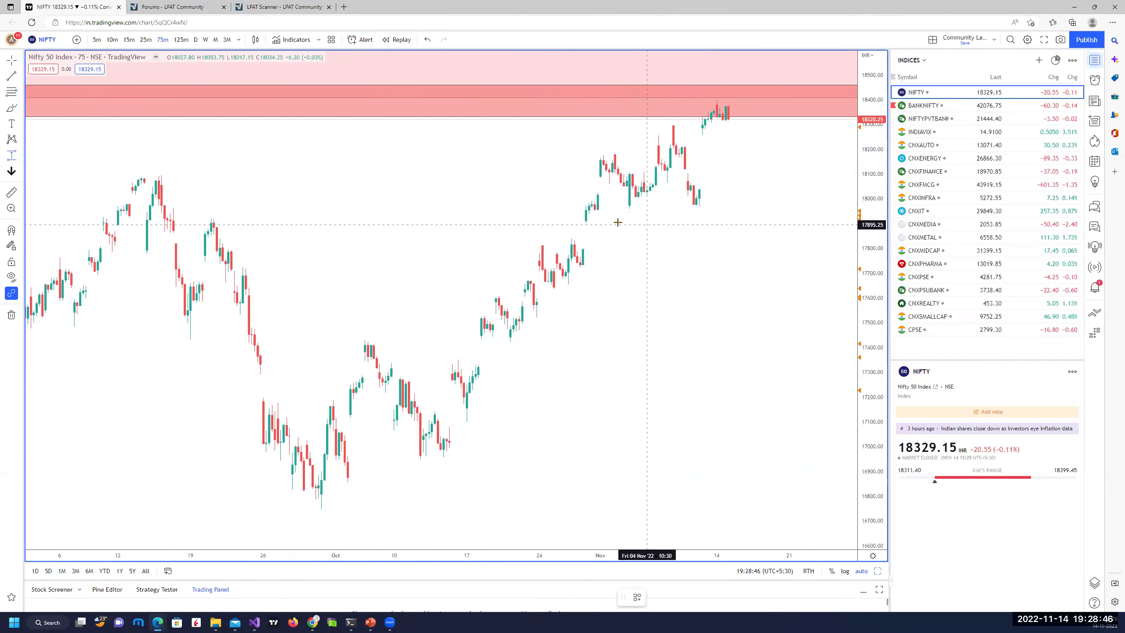
click(586, 202)
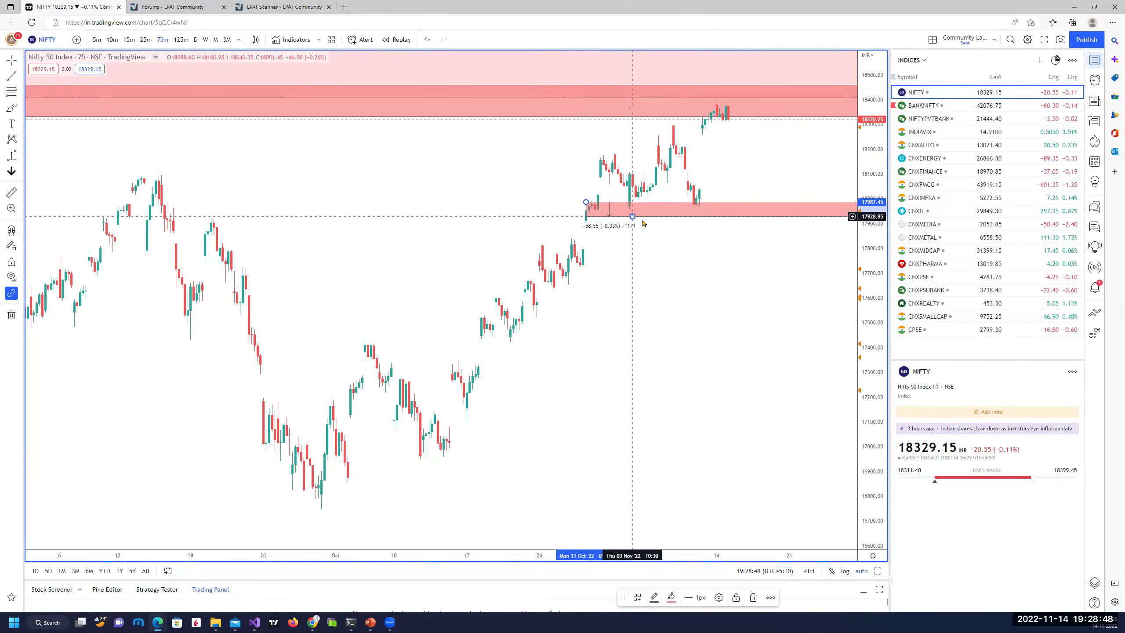
right_click(633, 218)
mouse_move(673, 226)
click(737, 305)
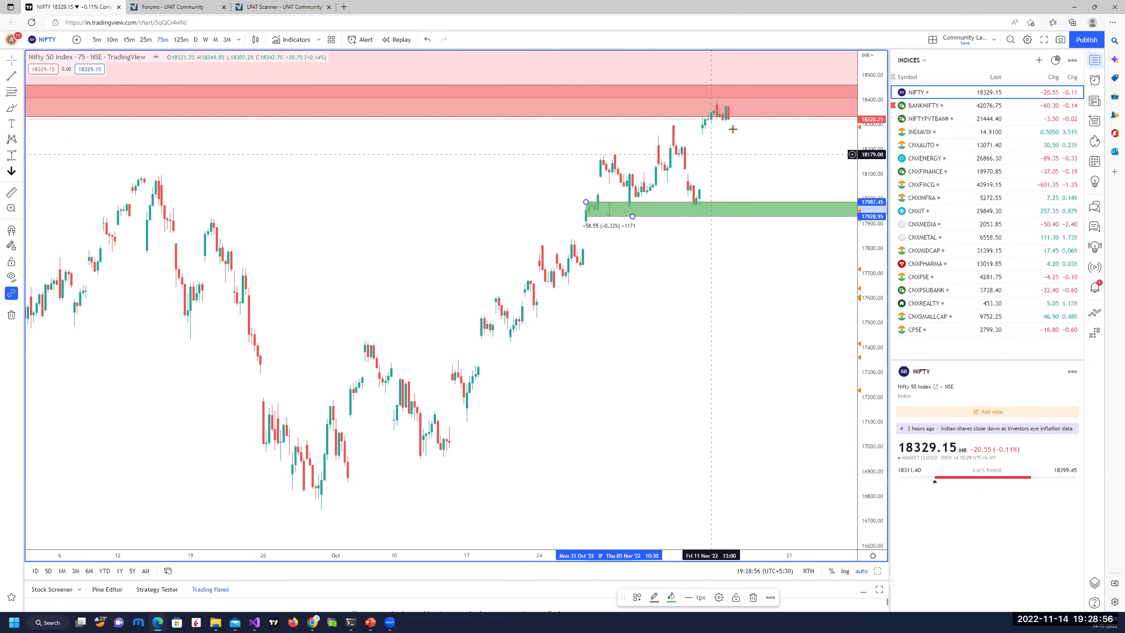
Leave room after the latest 75-minute bars and restore the four-timeframe layout
scroll(717, 150, down, 8)
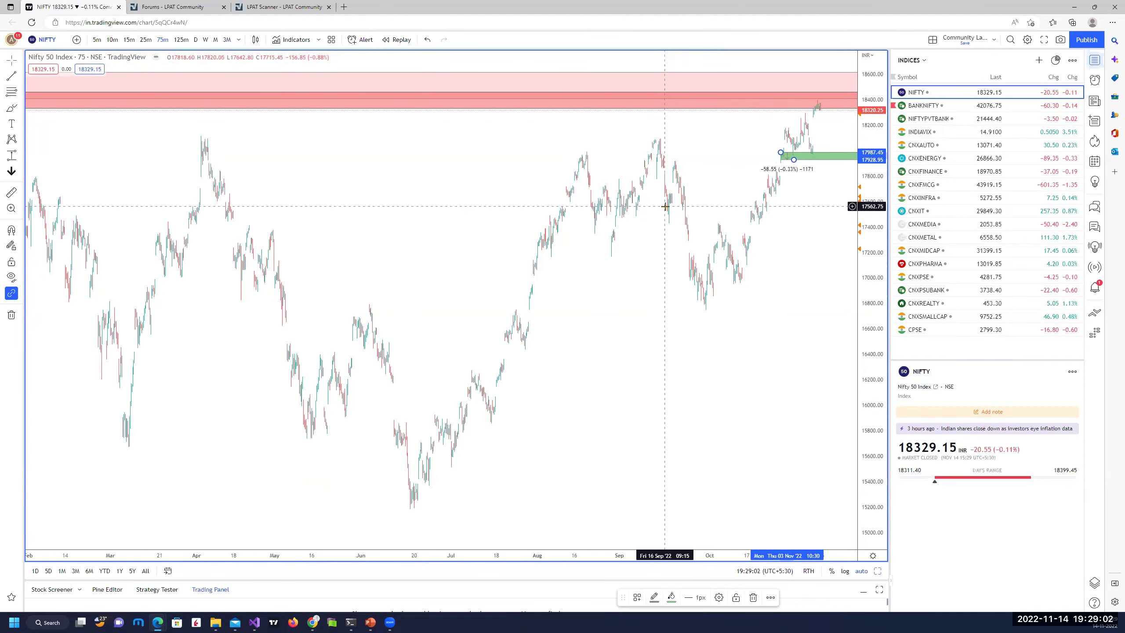
scroll(734, 150, down, 2)
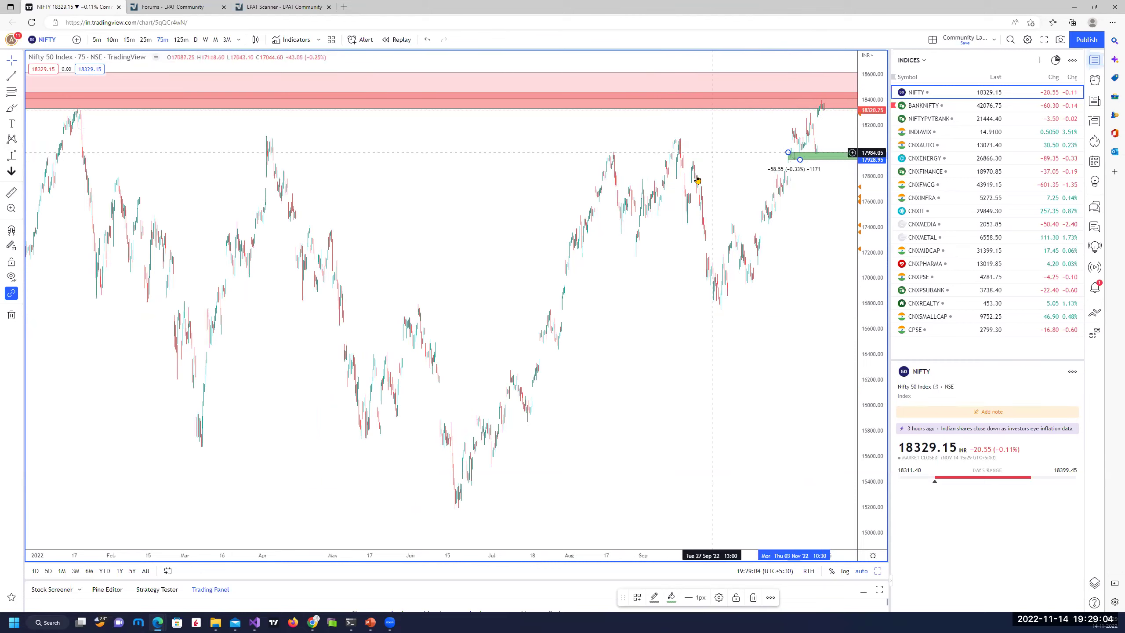
scroll(567, 308, up, 3)
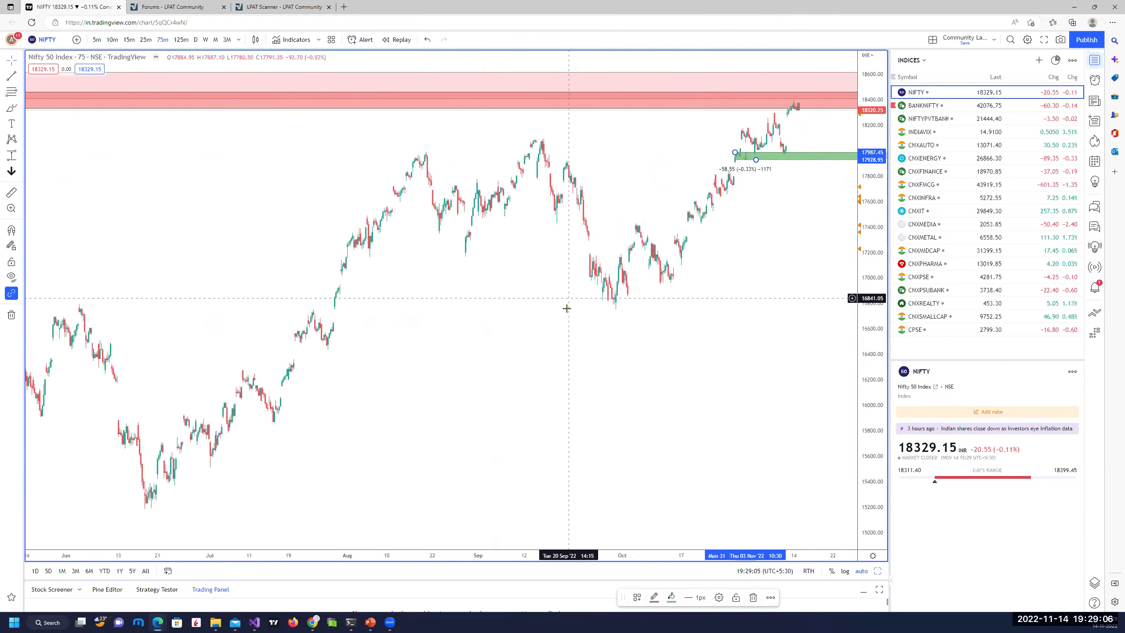
scroll(567, 308, up, 2)
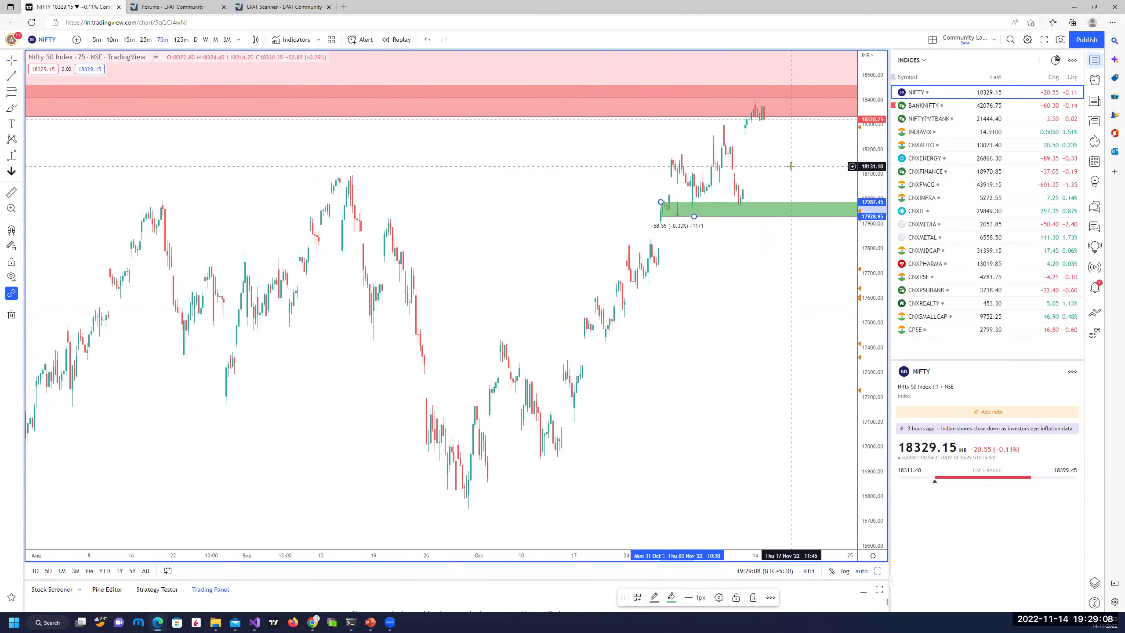
drag(781, 165, 719, 166)
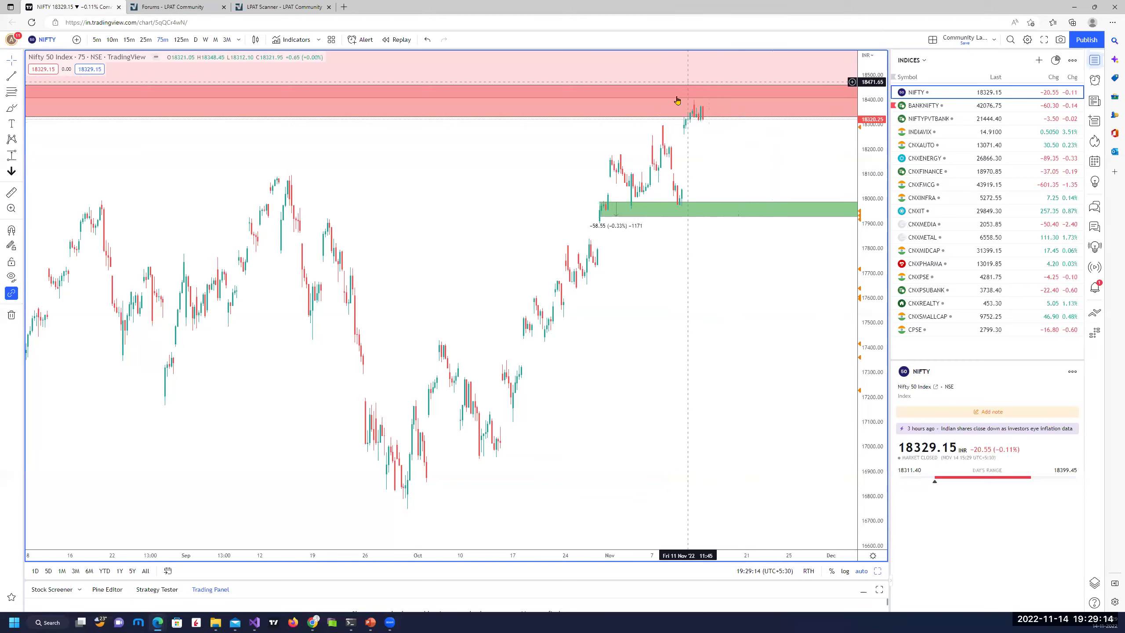
scroll(678, 139, down, 2)
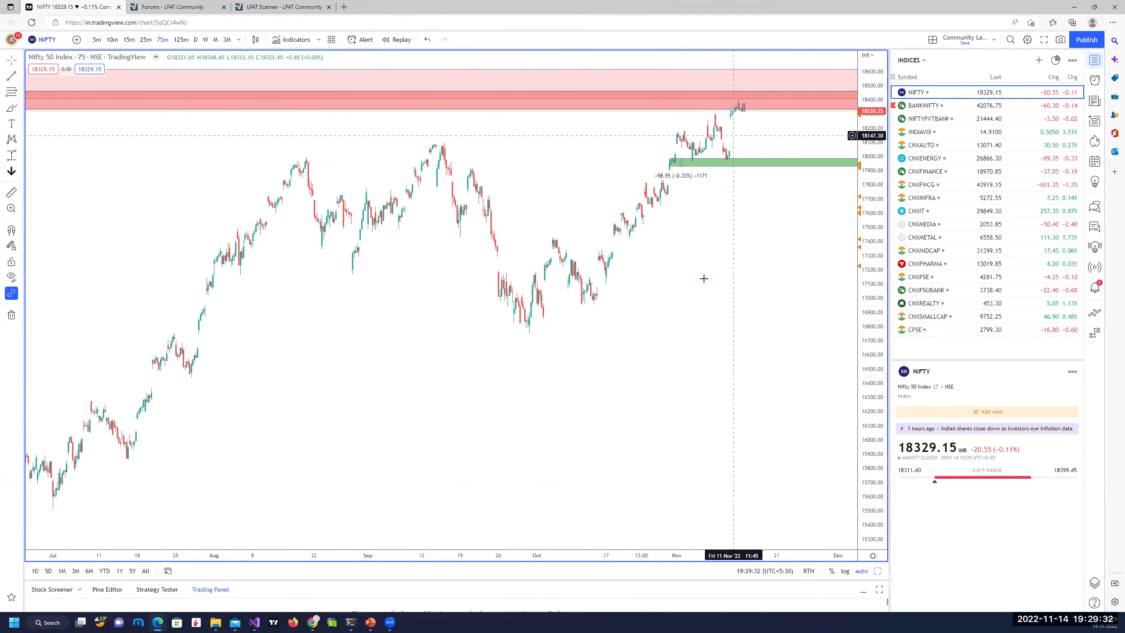
click(878, 572)
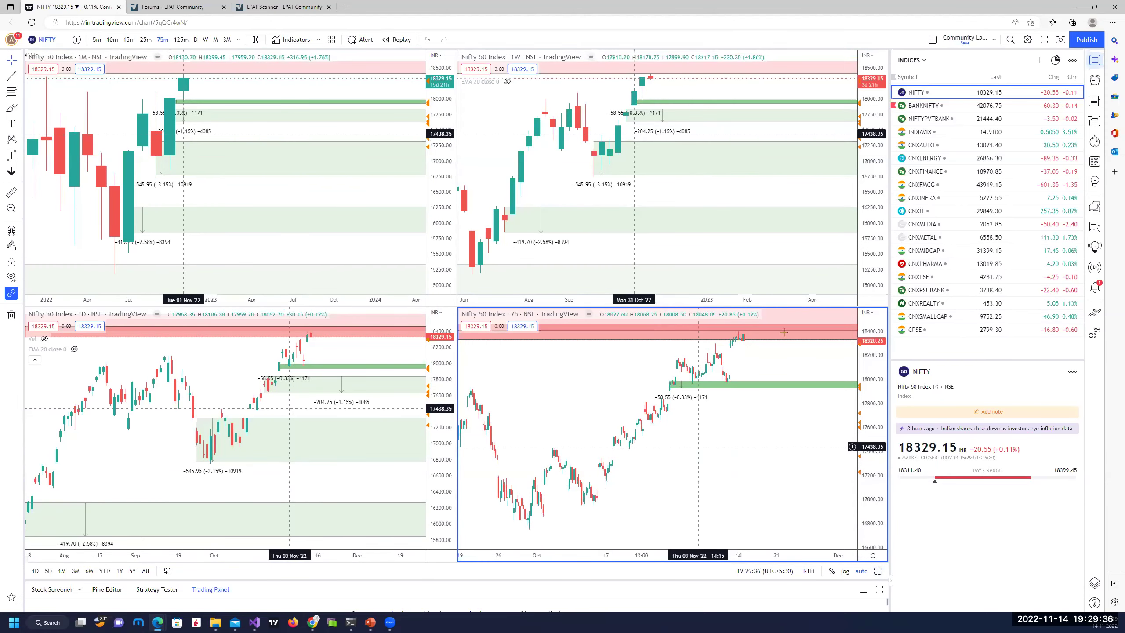
Review India VIX on all four charts, then switch the grid to Nifty Bank
click(946, 138)
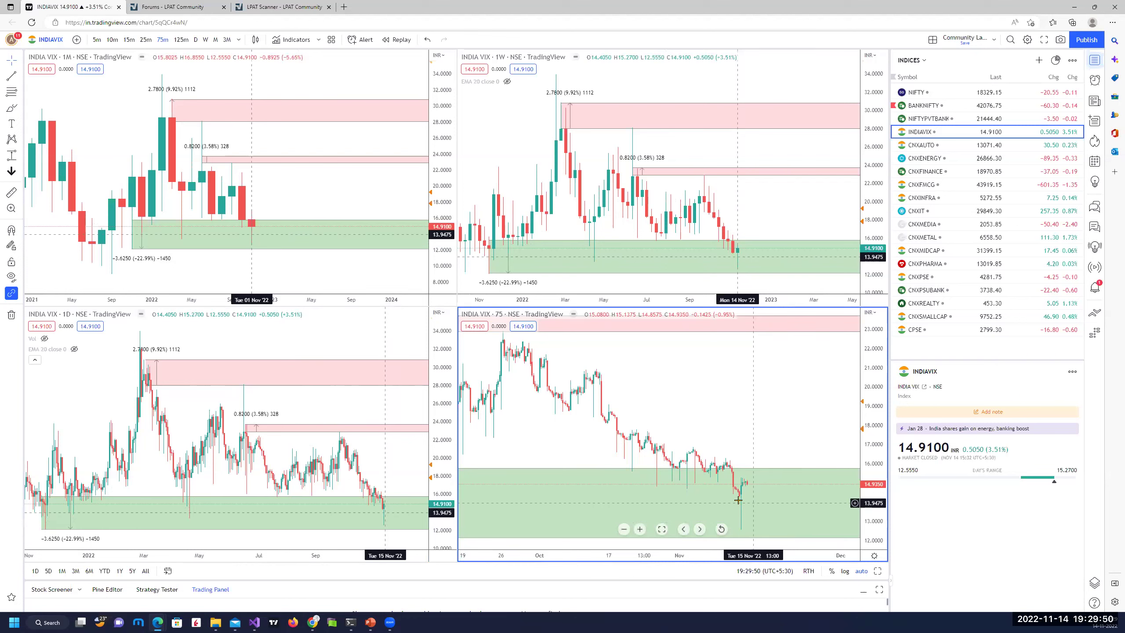
scroll(709, 421, down, 2)
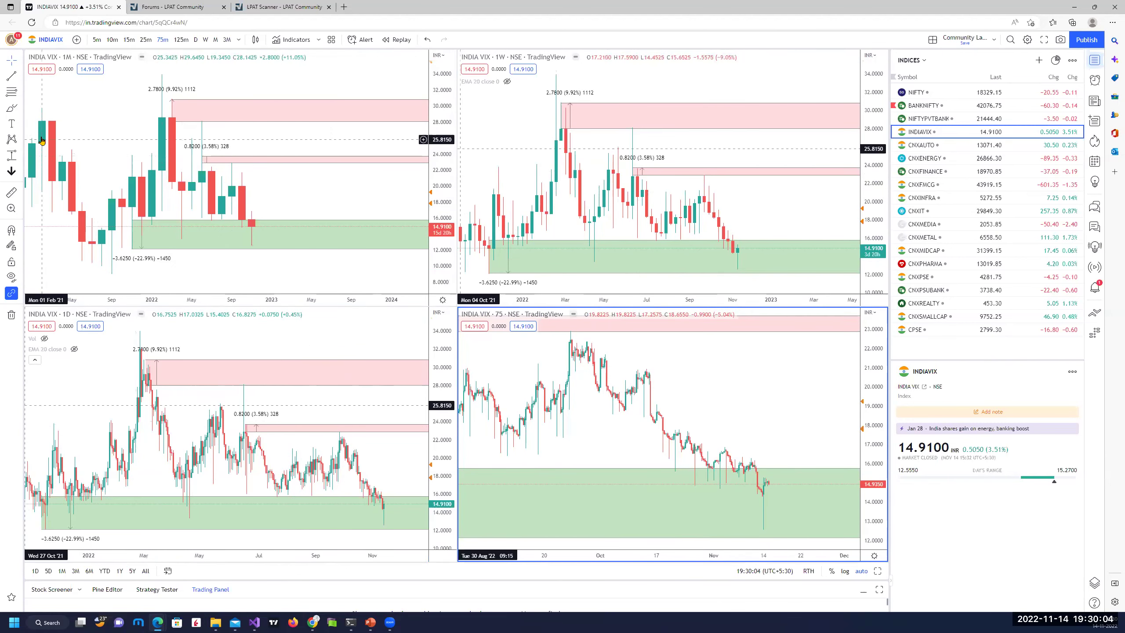
click(985, 95)
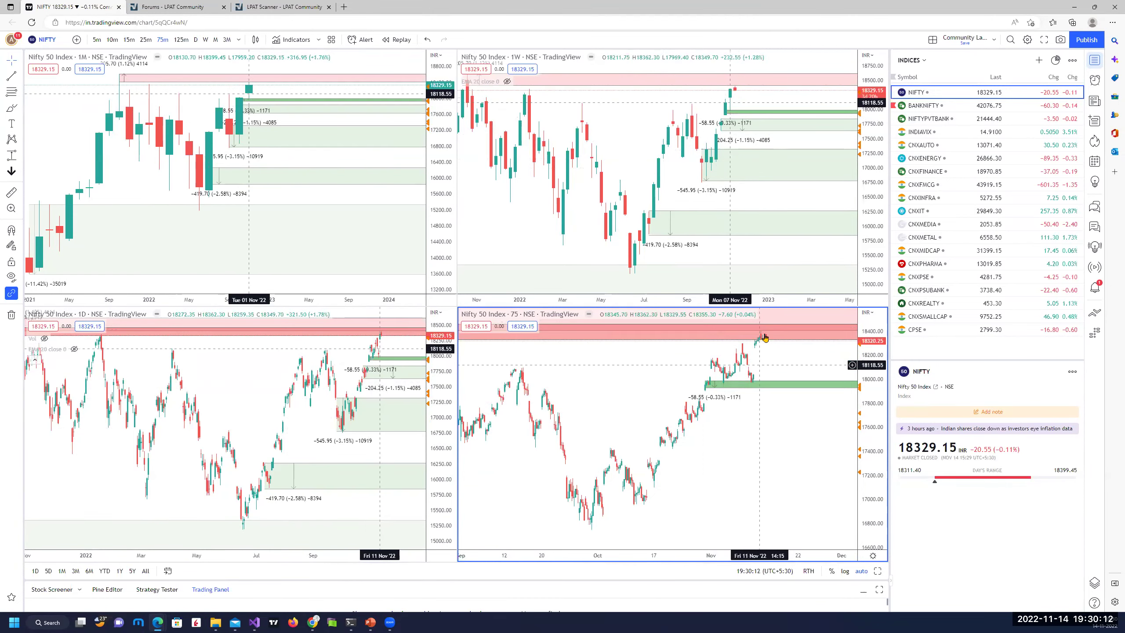
scroll(740, 479, up, 4)
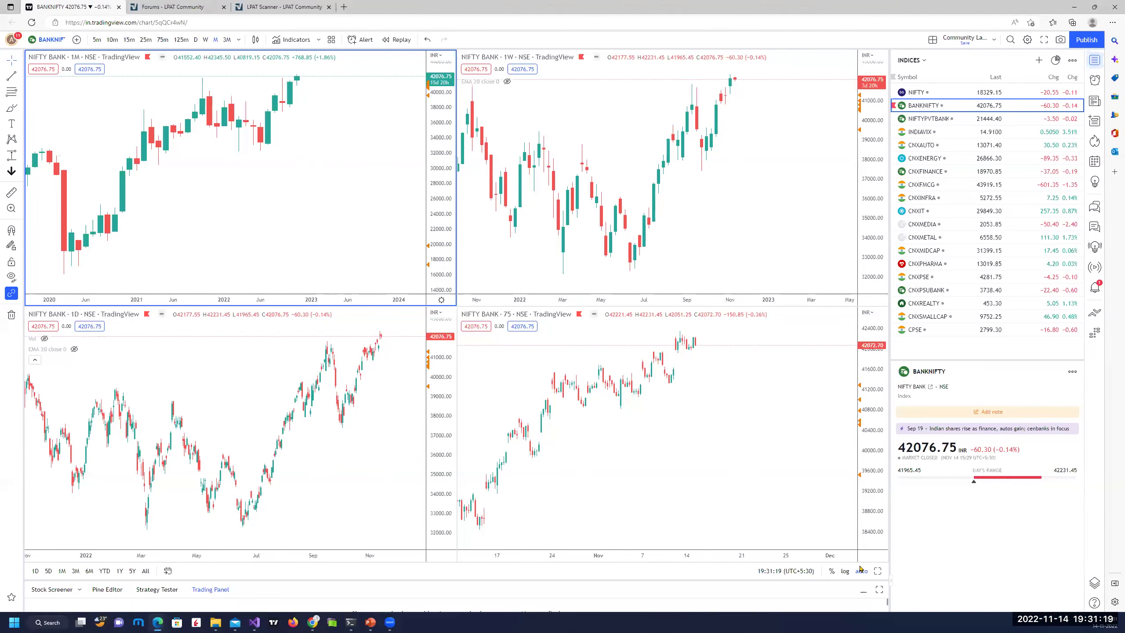
Enlarge the Bank Nifty monthly chart and remove a stray horizontal level and misplaced zone
key(alt+Return)
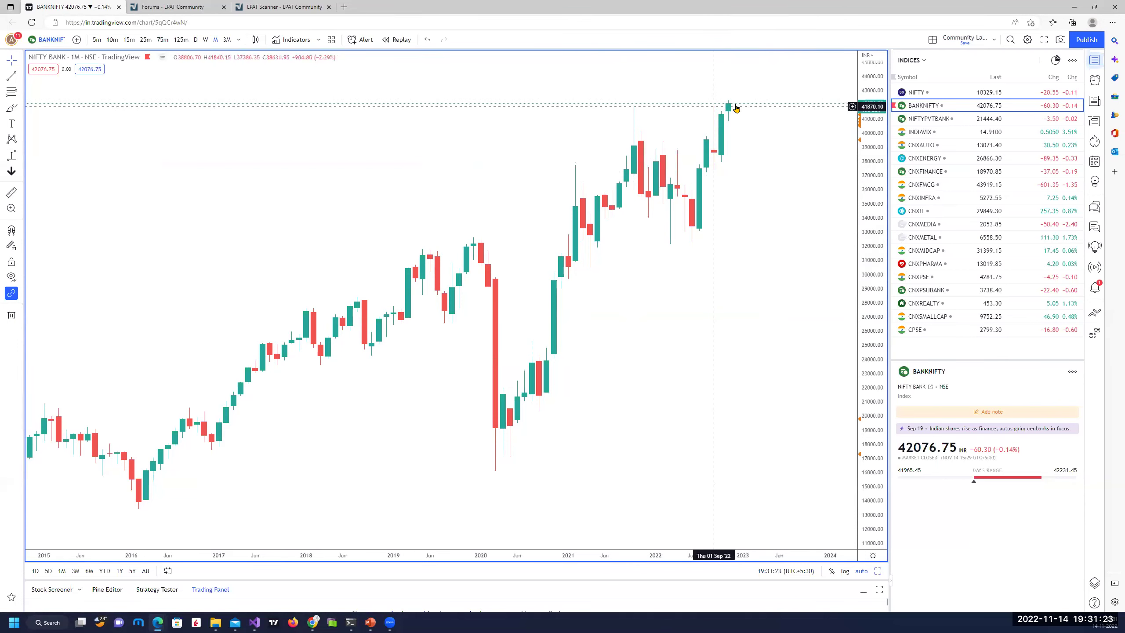
scroll(712, 373, up, 3)
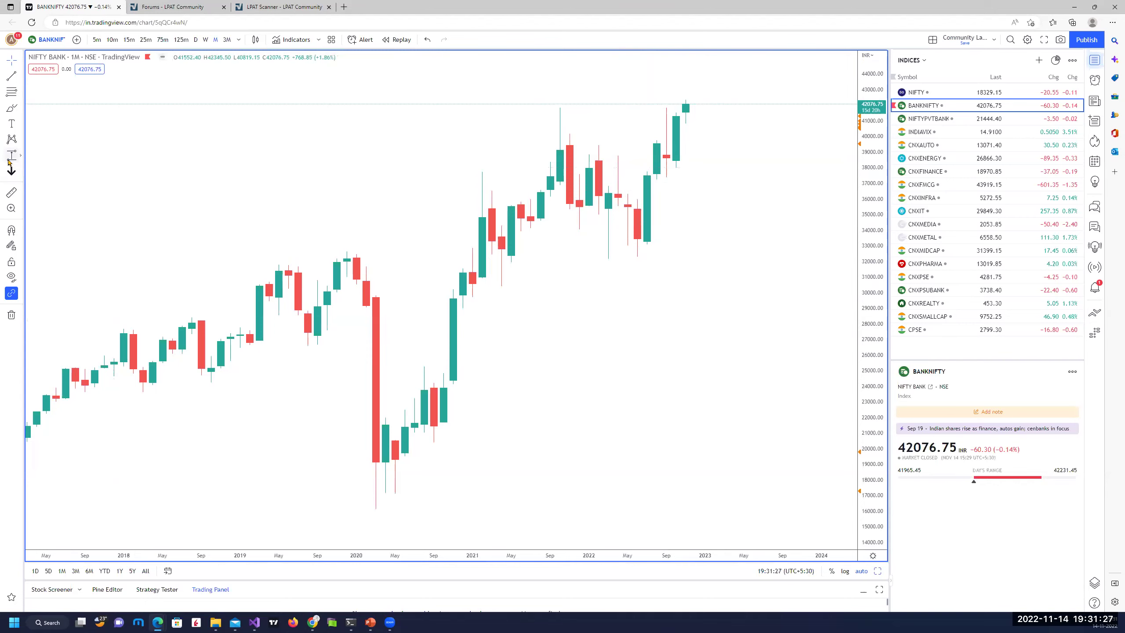
key(alt+j)
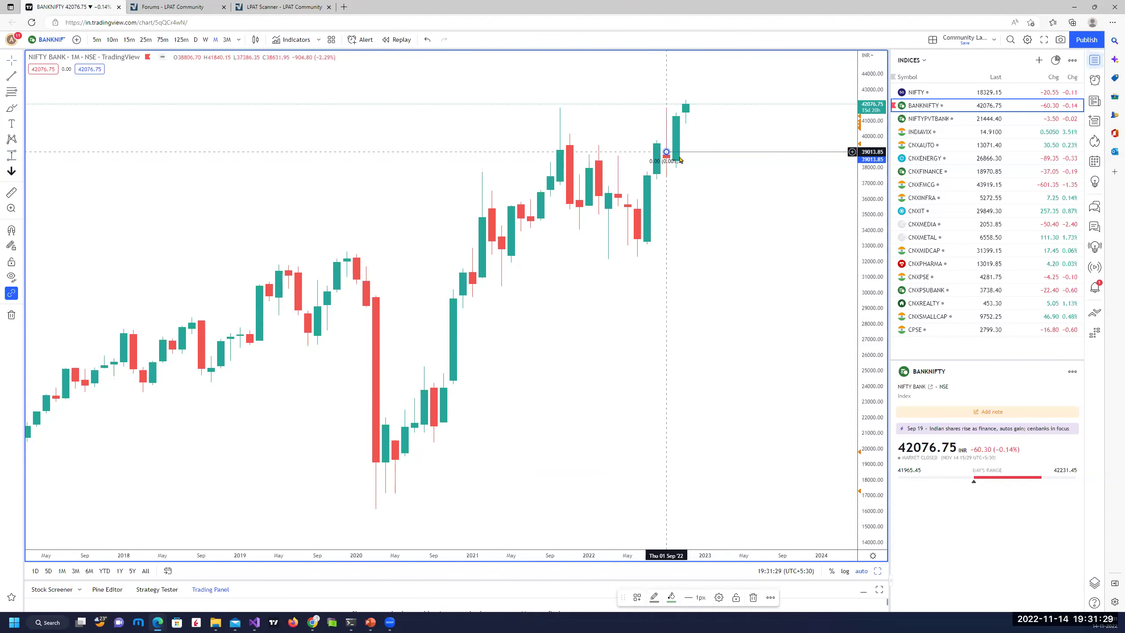
drag(666, 155, 712, 158)
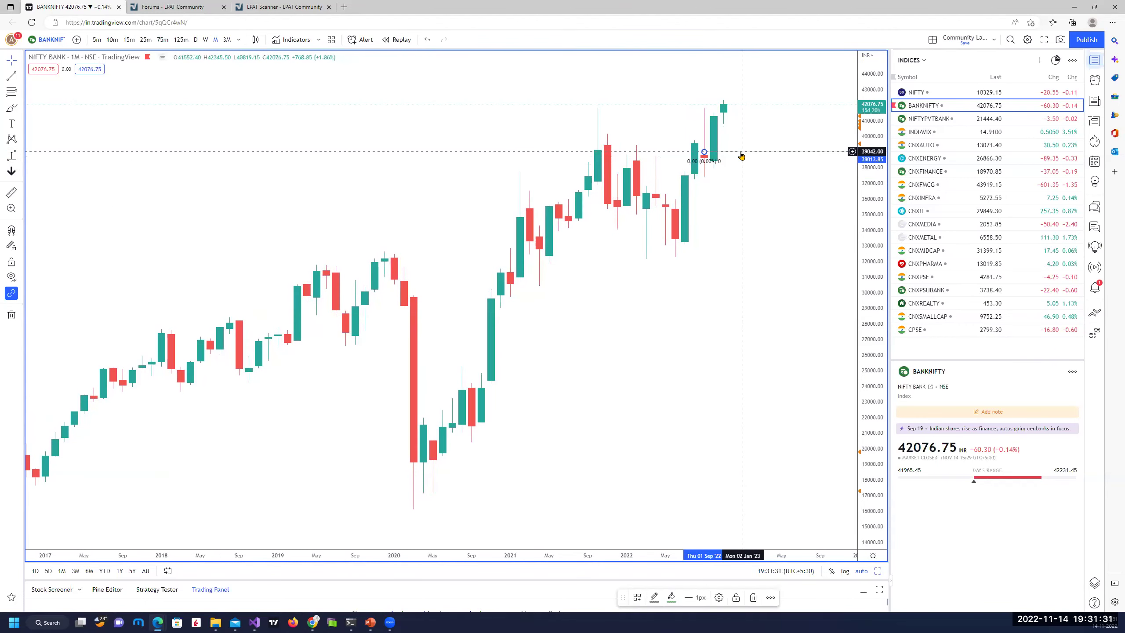
key(Delete)
key(Right)
key(Right)
key(Right)
key(Right)
key(Right)
key(Right)
key(Right)
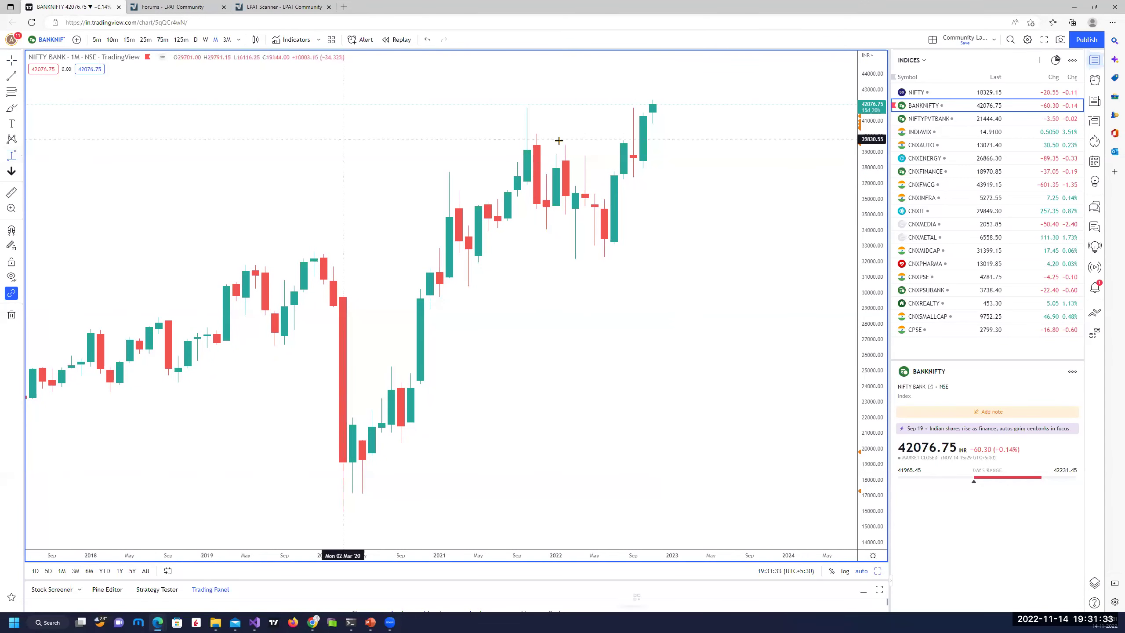
drag(633, 154, 674, 178)
key(Delete)
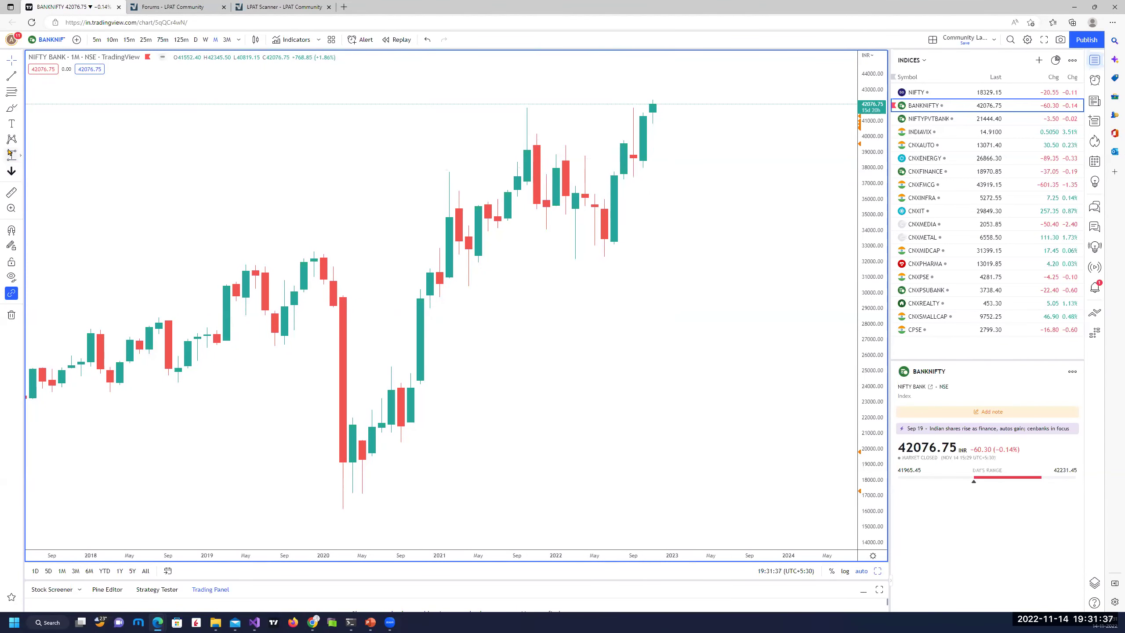
Draw a 32874.30–28762.55 demand zone with a saved template, then restore the four-chart grid
click(9, 153)
drag(440, 247, 490, 311)
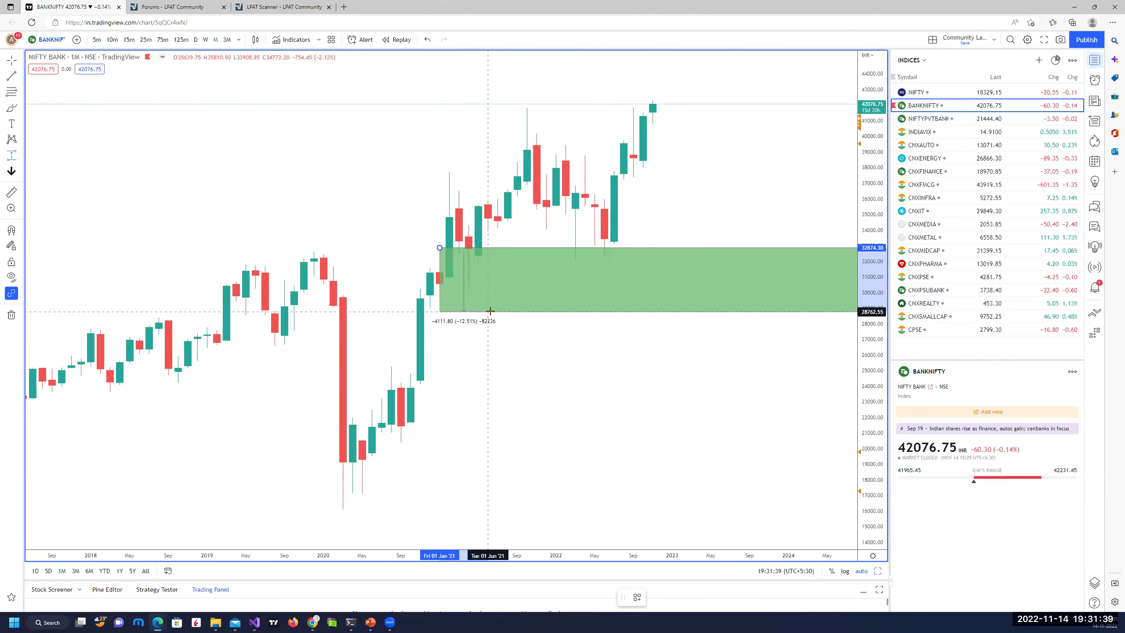
right_click(490, 312)
mouse_move(541, 323)
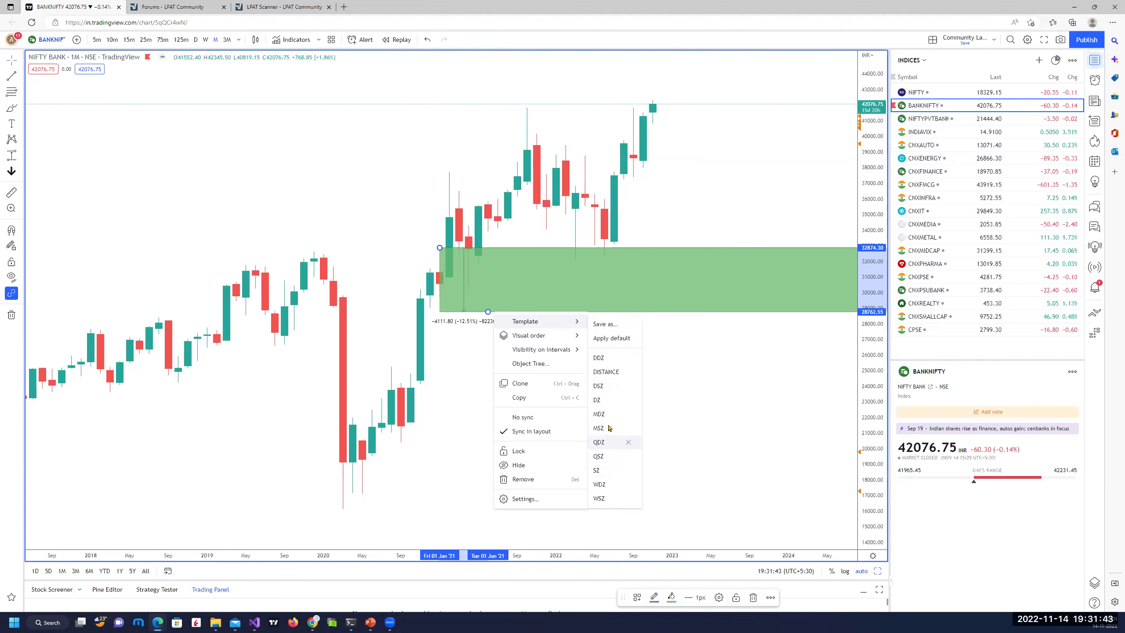
click(637, 388)
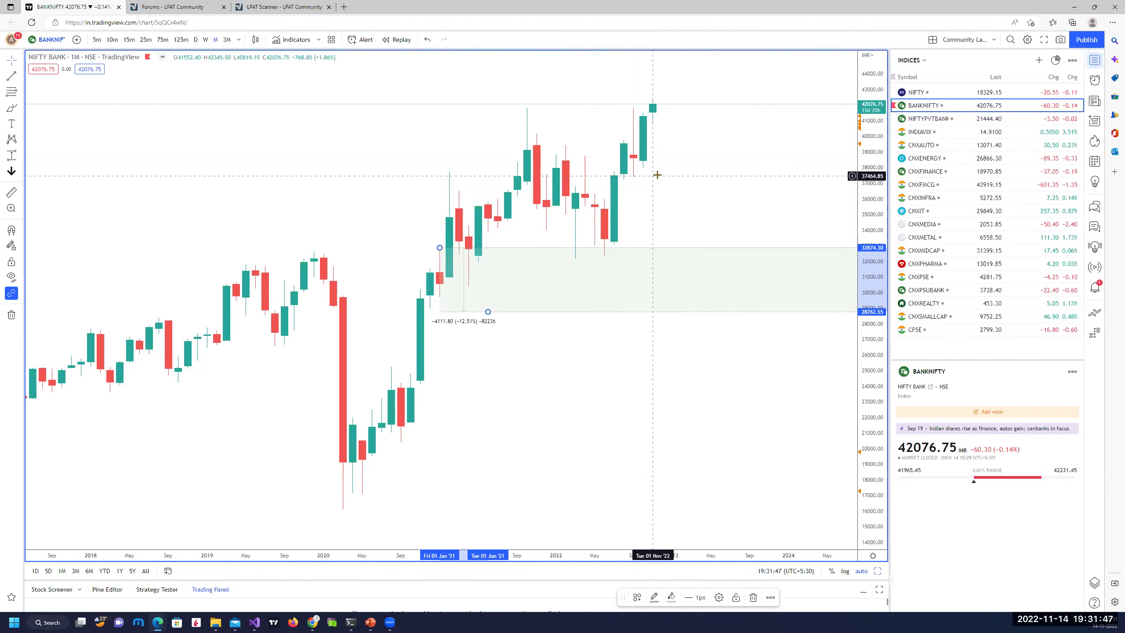
click(686, 183)
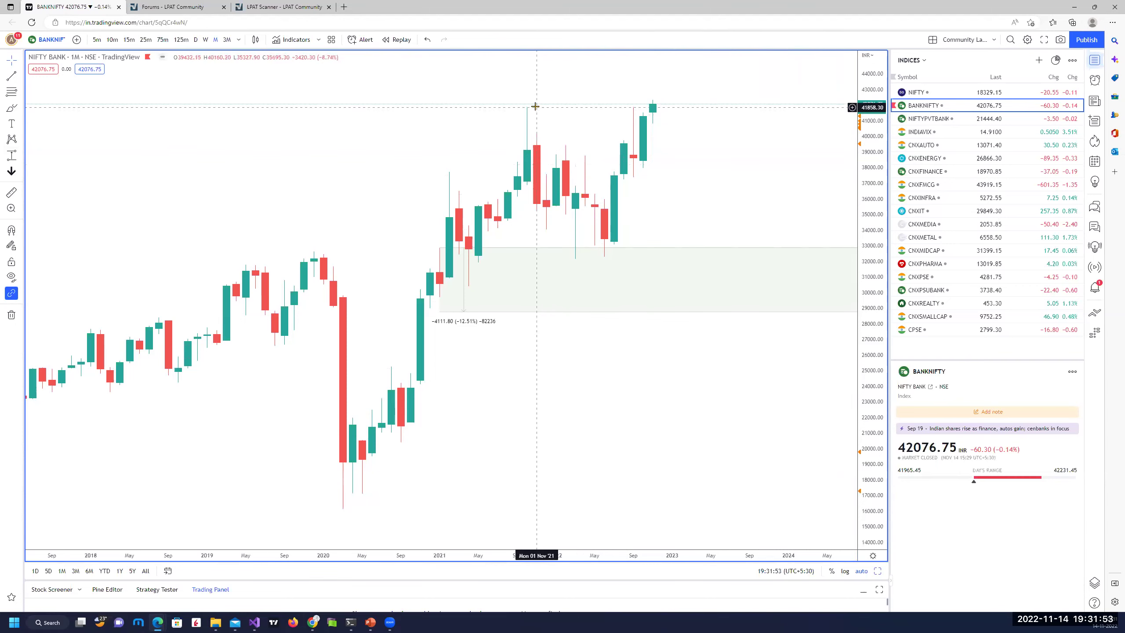
click(878, 571)
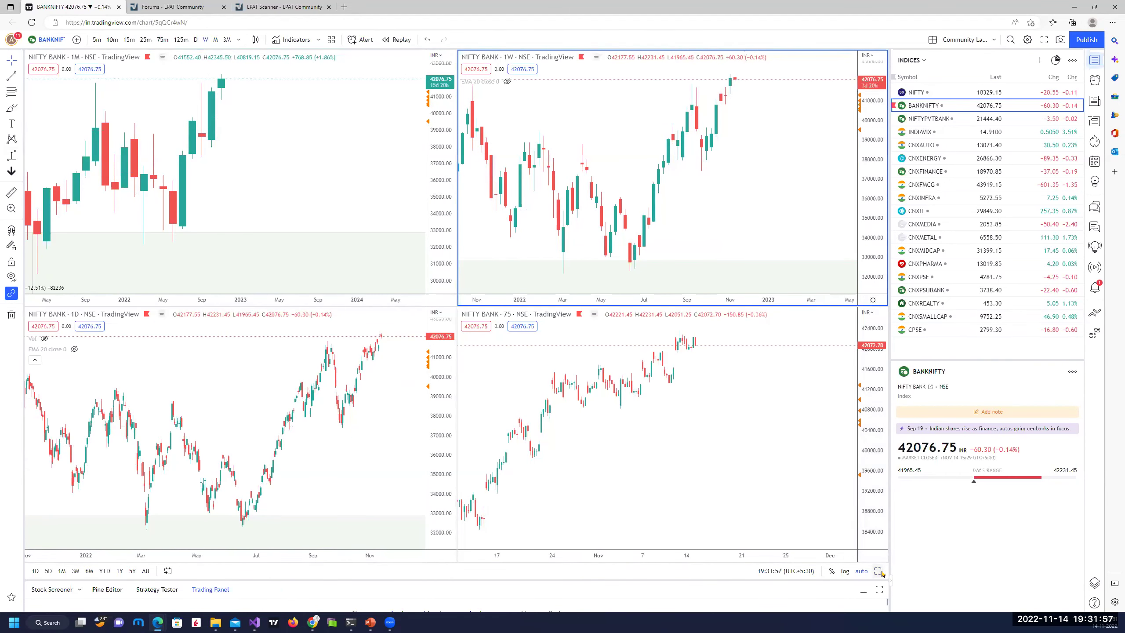
Enlarge the Bank Nifty weekly chart and draw a 38187.95–37175.15 Aug–Sep '22 zone styled WDZ
key(alt+Return)
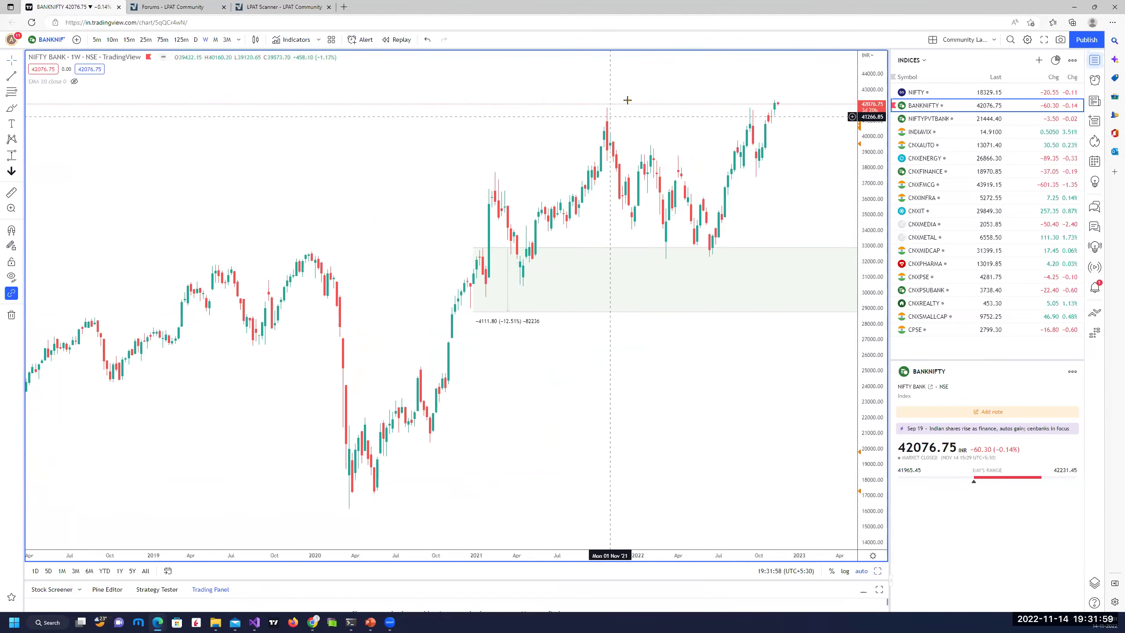
scroll(638, 141, up, 5)
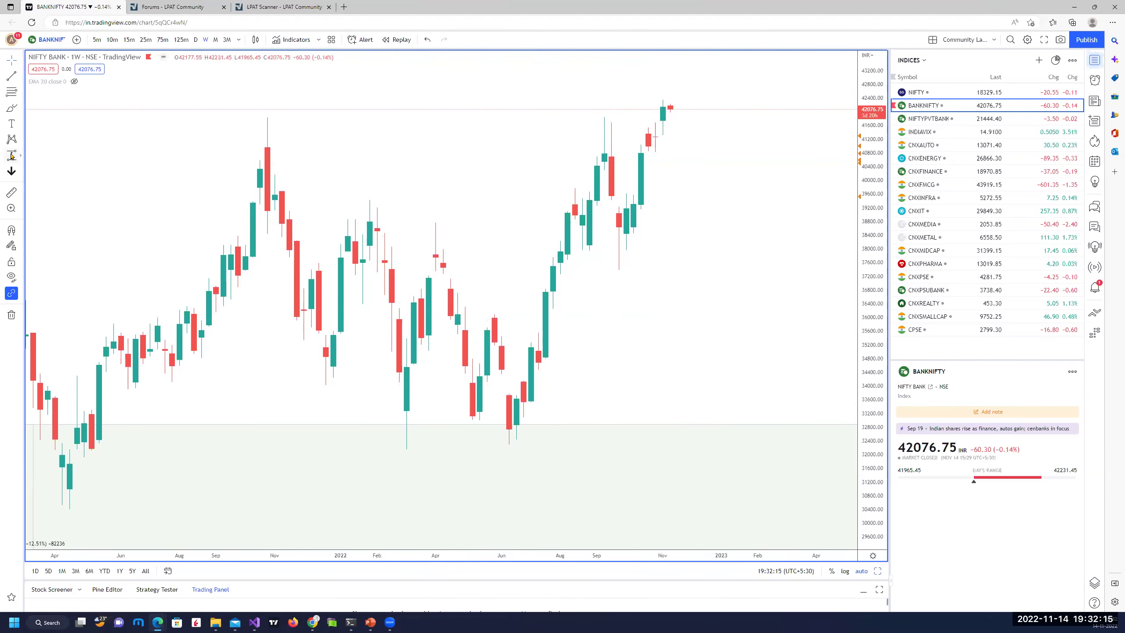
click(560, 242)
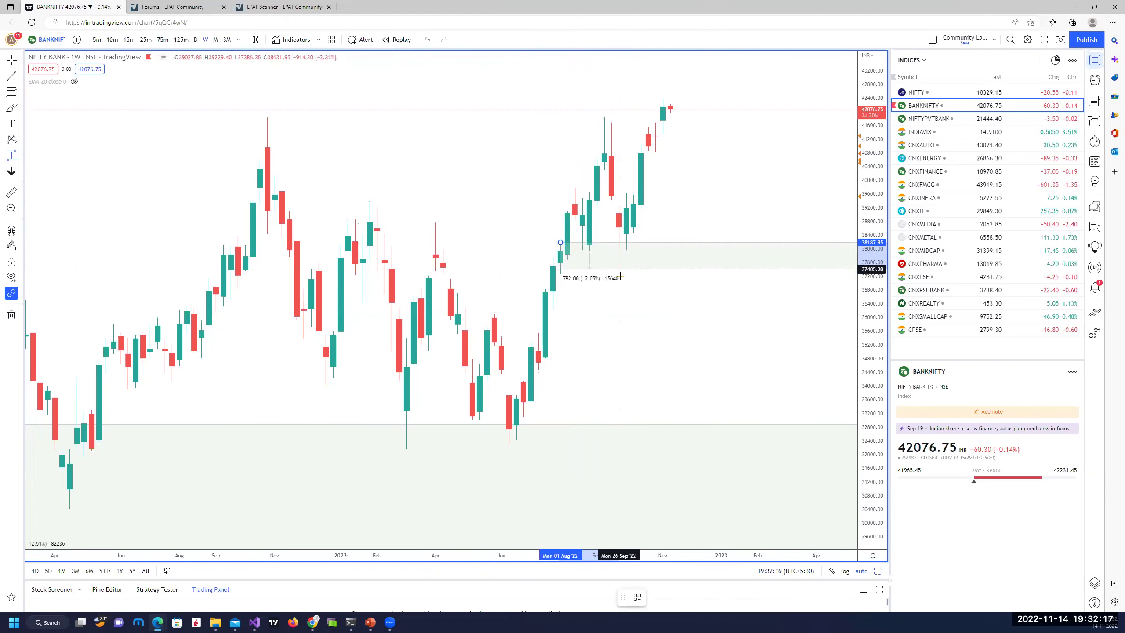
click(620, 277)
right_click(620, 277)
mouse_move(700, 287)
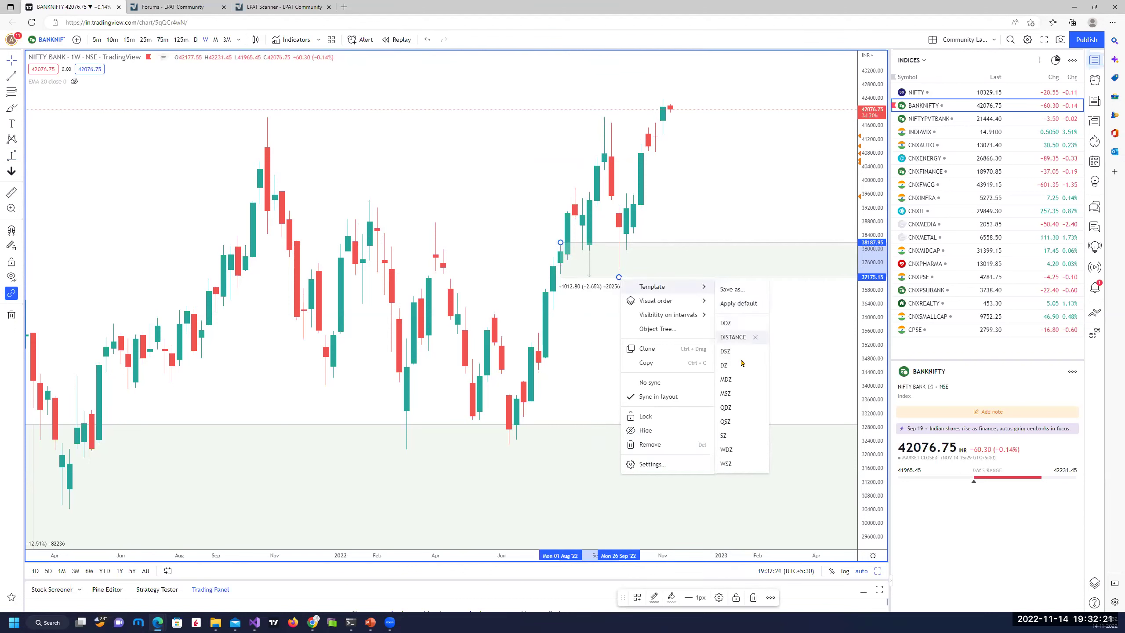
click(730, 451)
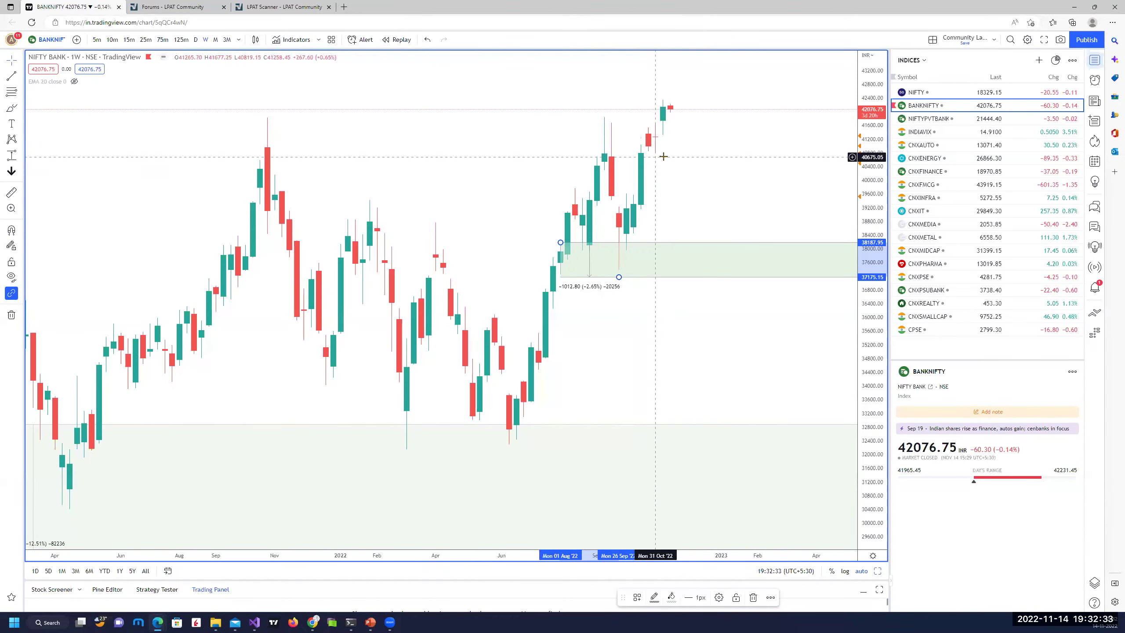
scroll(753, 182, down, 3)
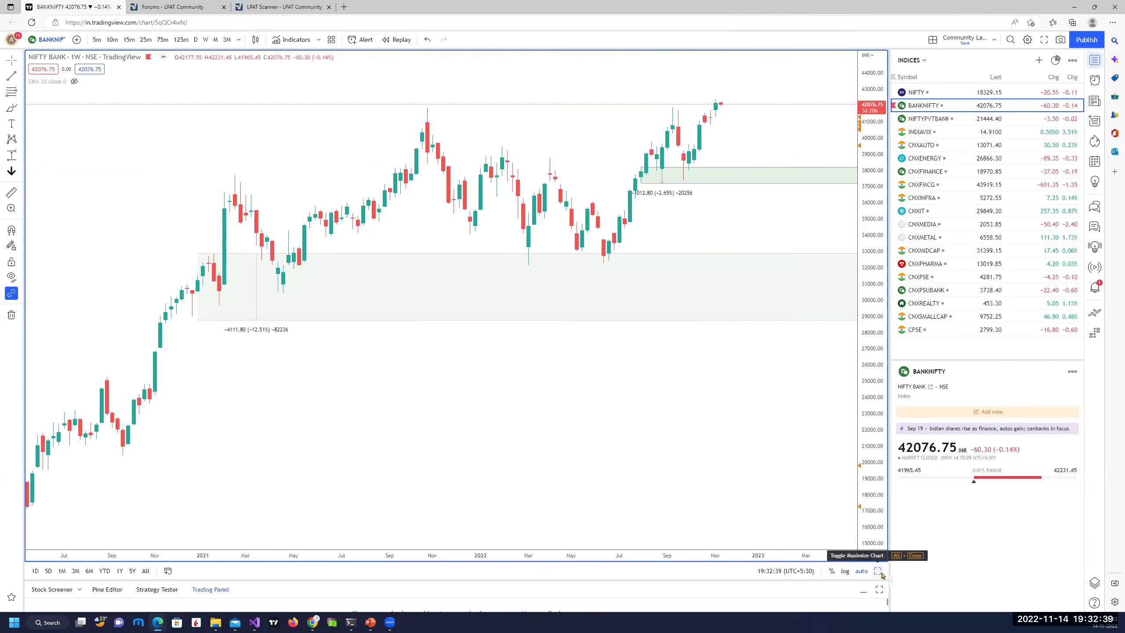
Enlarge the Bank Nifty daily chart and draw a mid-October demand zone of −518.20
key(alt+Return)
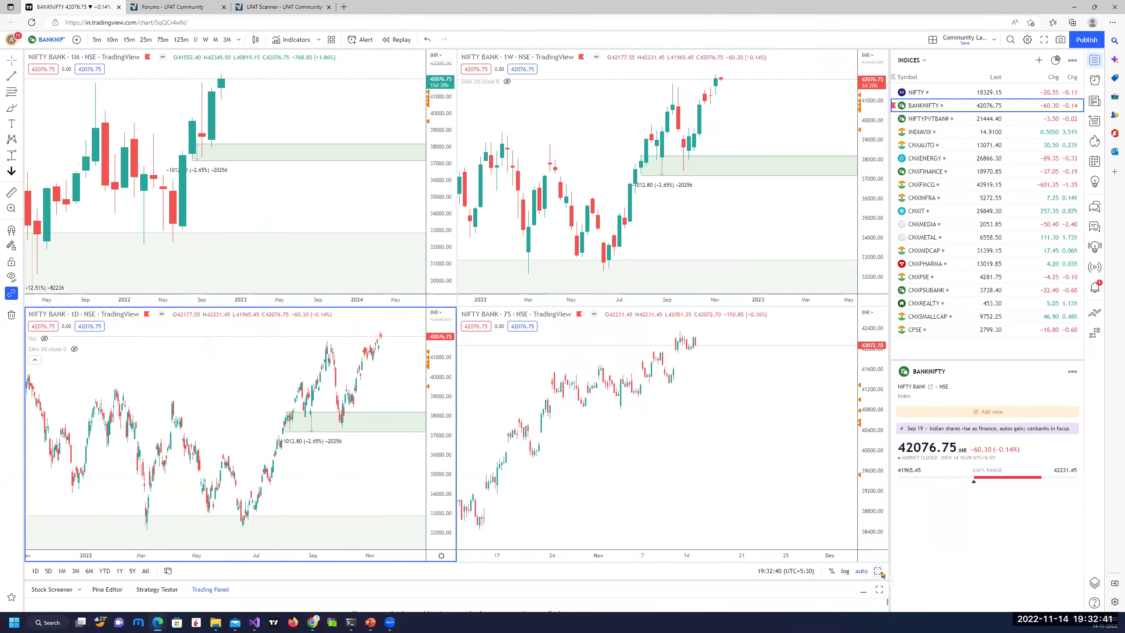
key(alt+Return)
scroll(676, 427, up, 3)
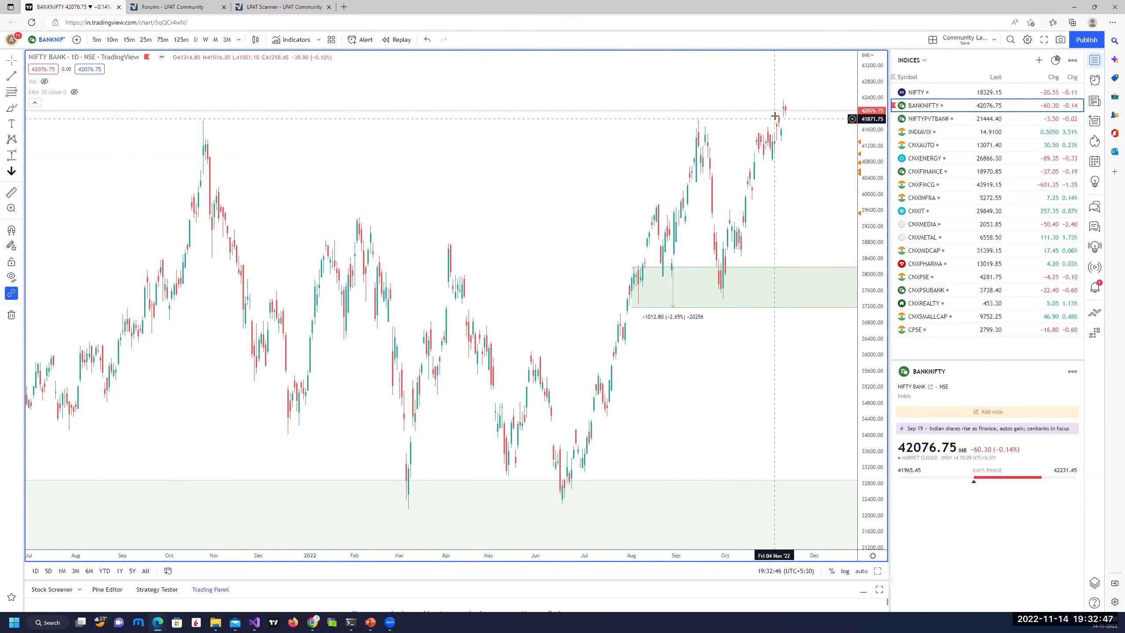
scroll(682, 223, up, 4)
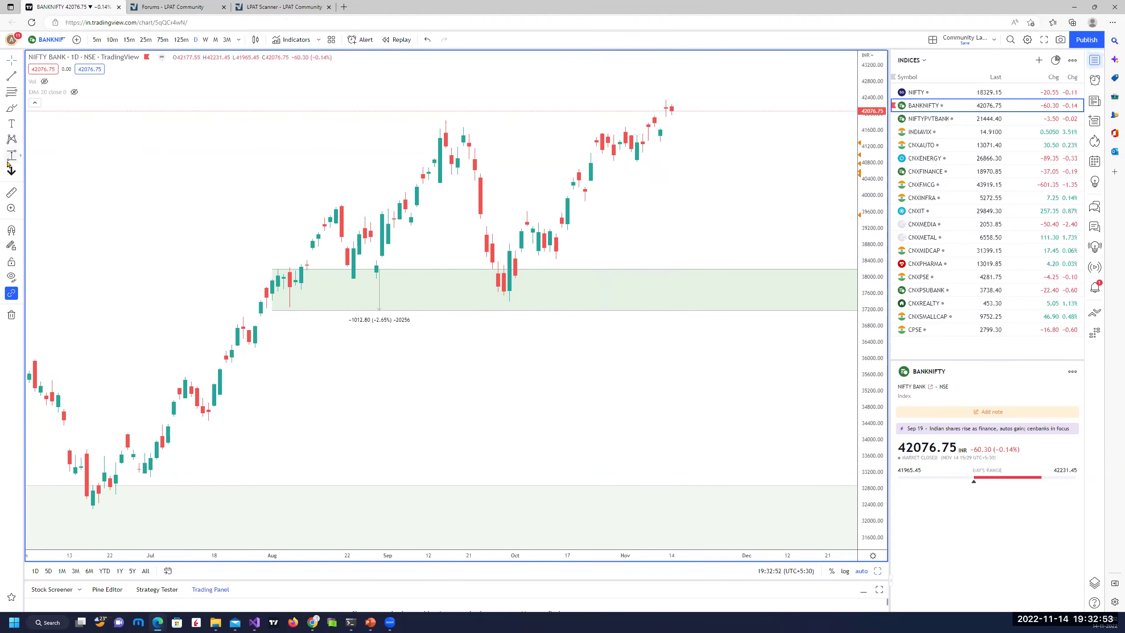
click(558, 210)
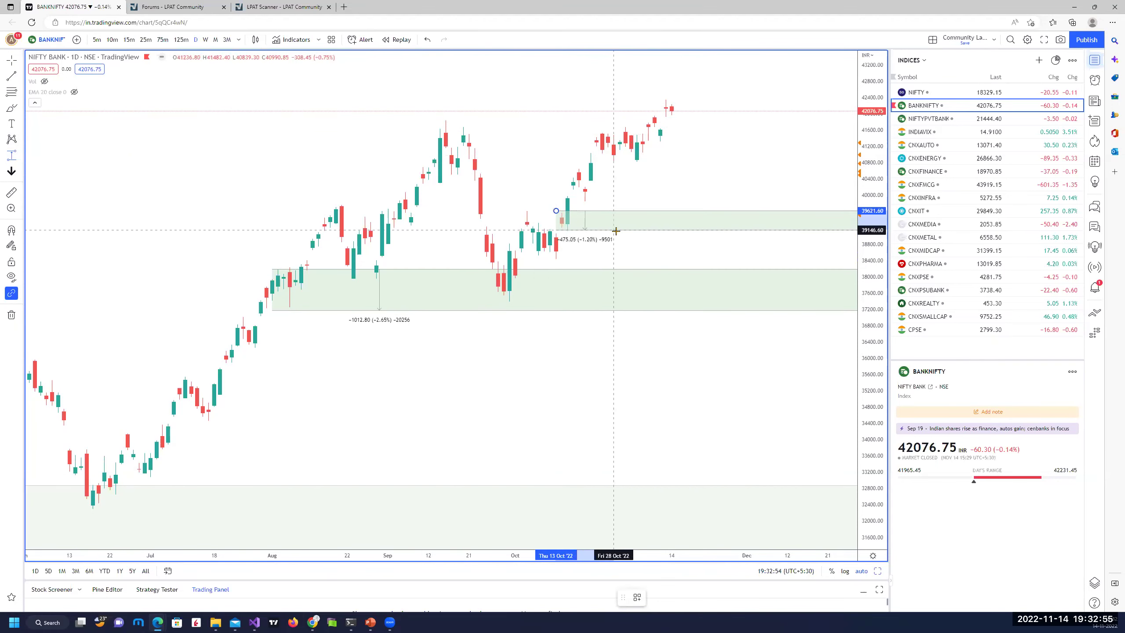
click(613, 232)
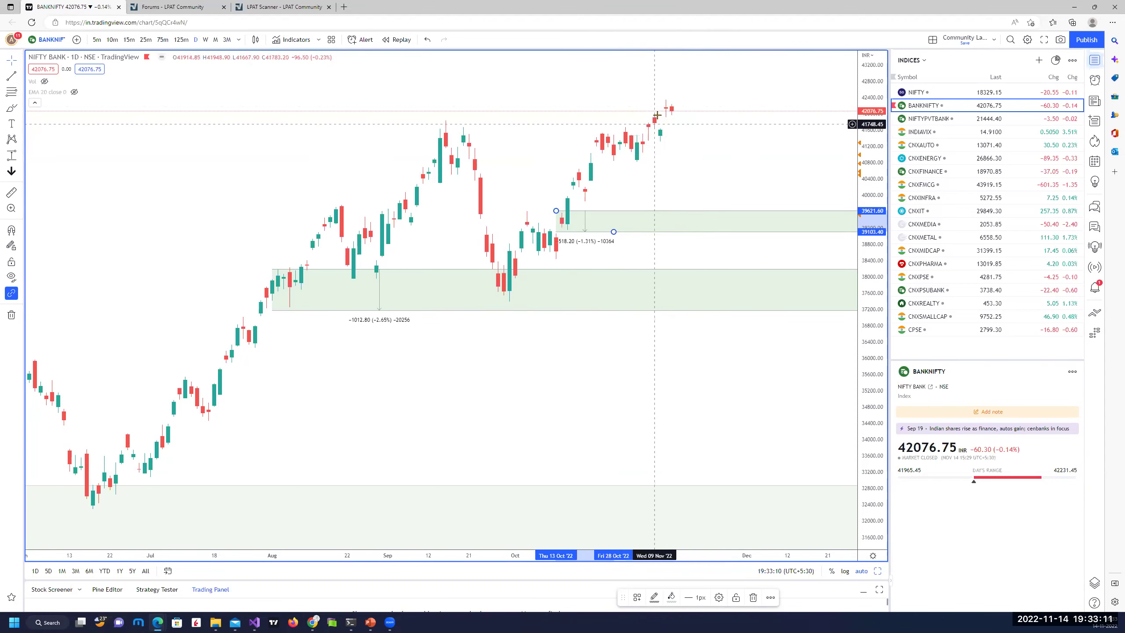
Draw an early-November −308.85 demand zone styled DDZ, then restore the four-chart grid
scroll(695, 156, up, 3)
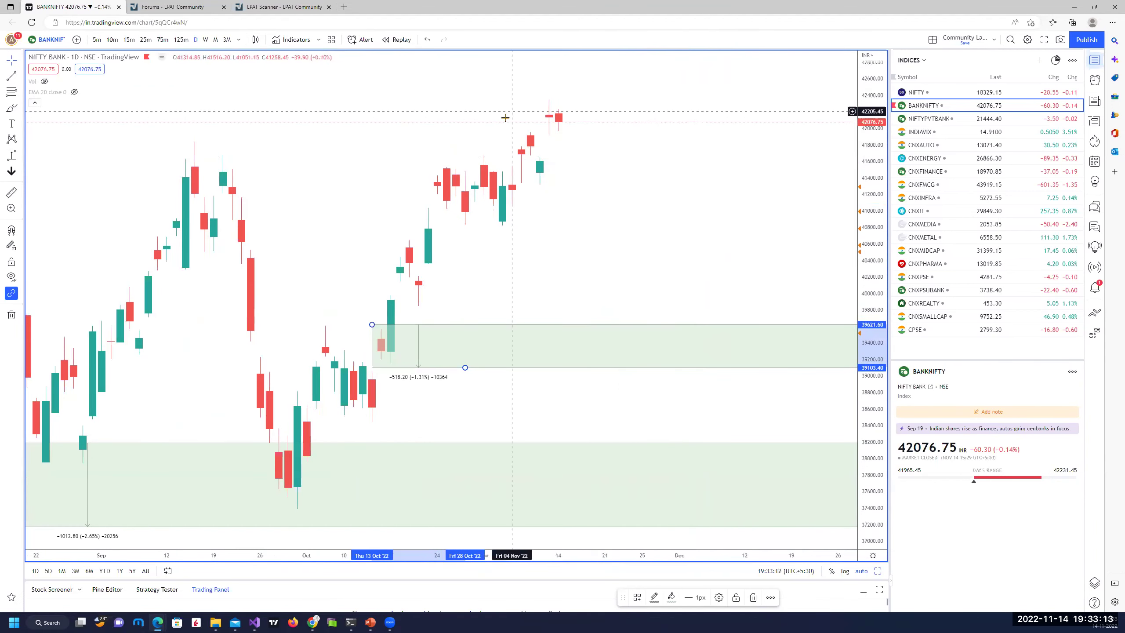
scroll(704, 145, down, 2)
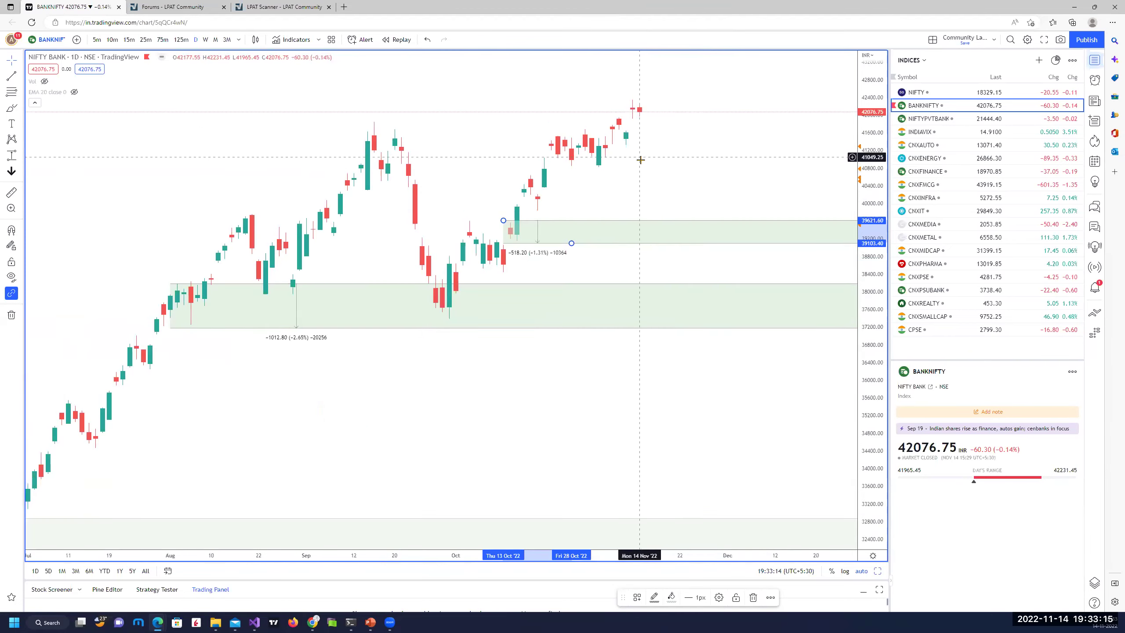
scroll(640, 160, up, 3)
click(8, 158)
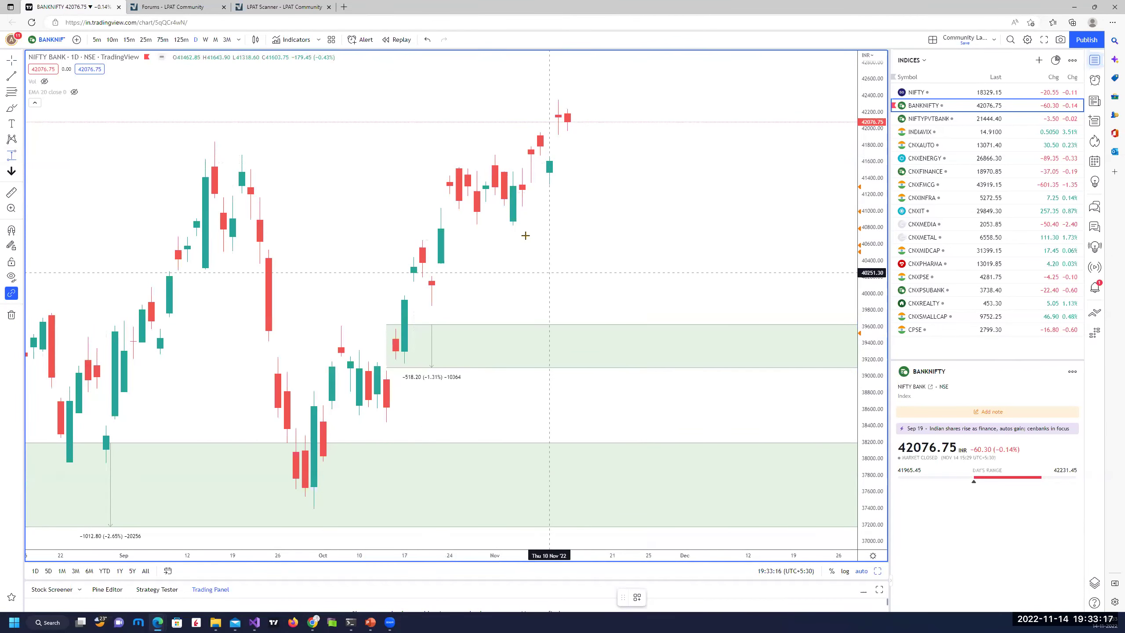
click(522, 182)
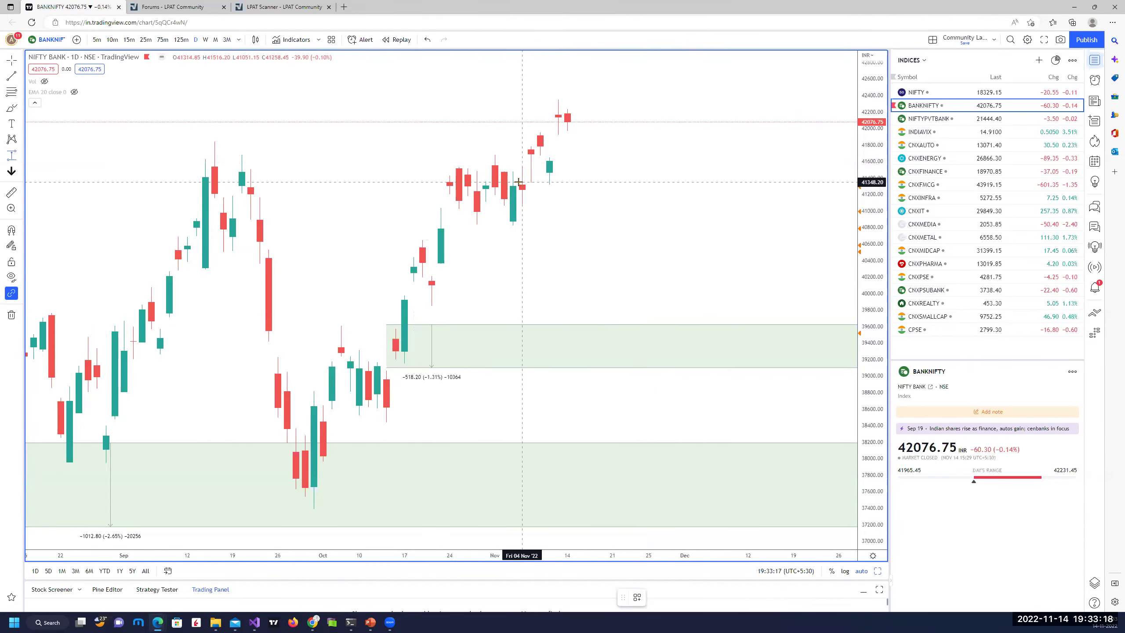
click(576, 207)
right_click(576, 207)
mouse_move(628, 216)
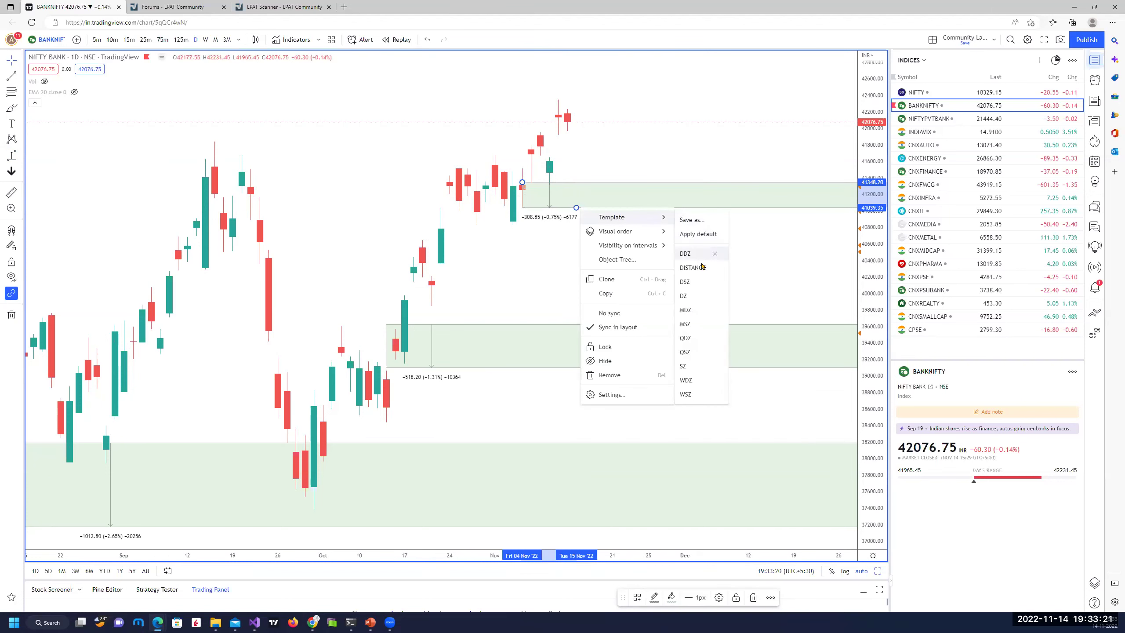
click(687, 253)
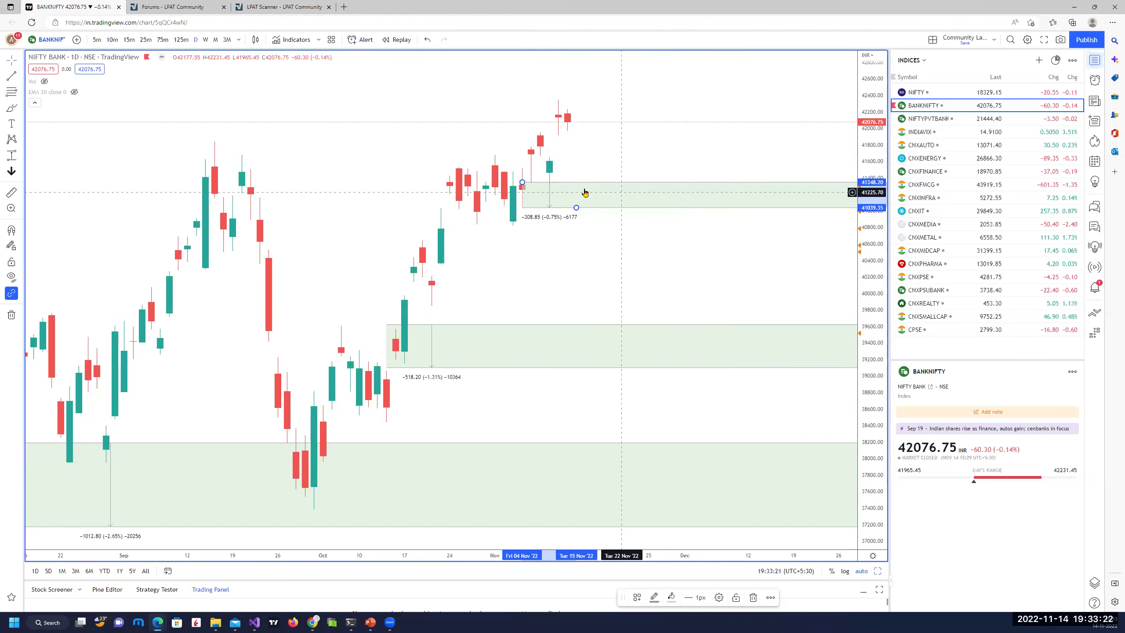
click(711, 156)
click(879, 571)
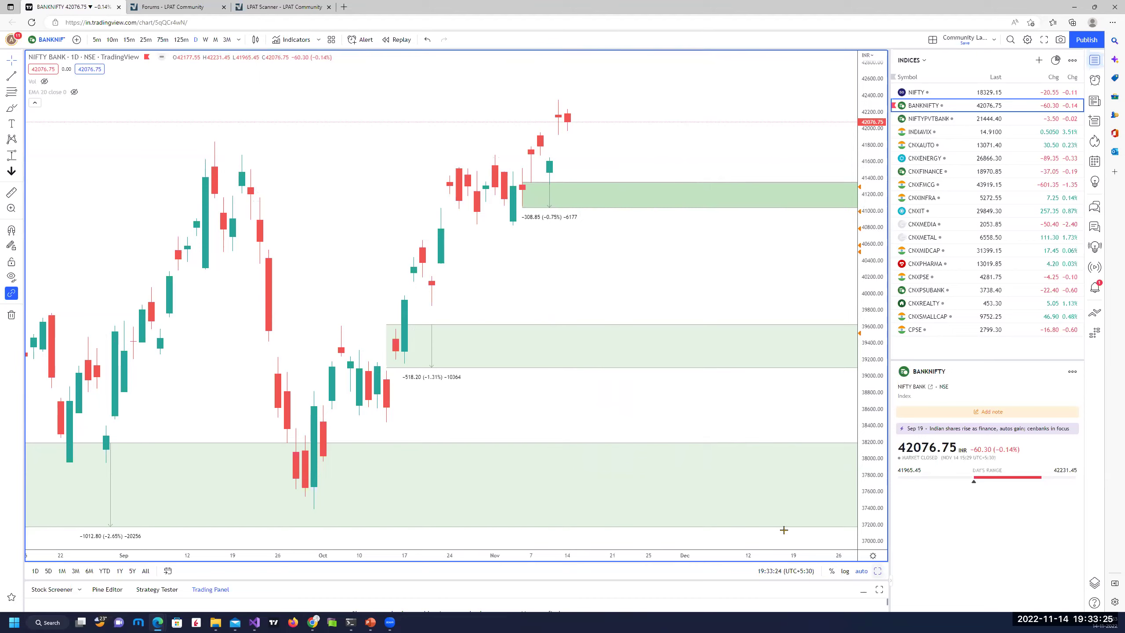
Enlarge the 75-minute chart and draw a 21–27 Oct −282.20 demand zone styled DZ
click(825, 525)
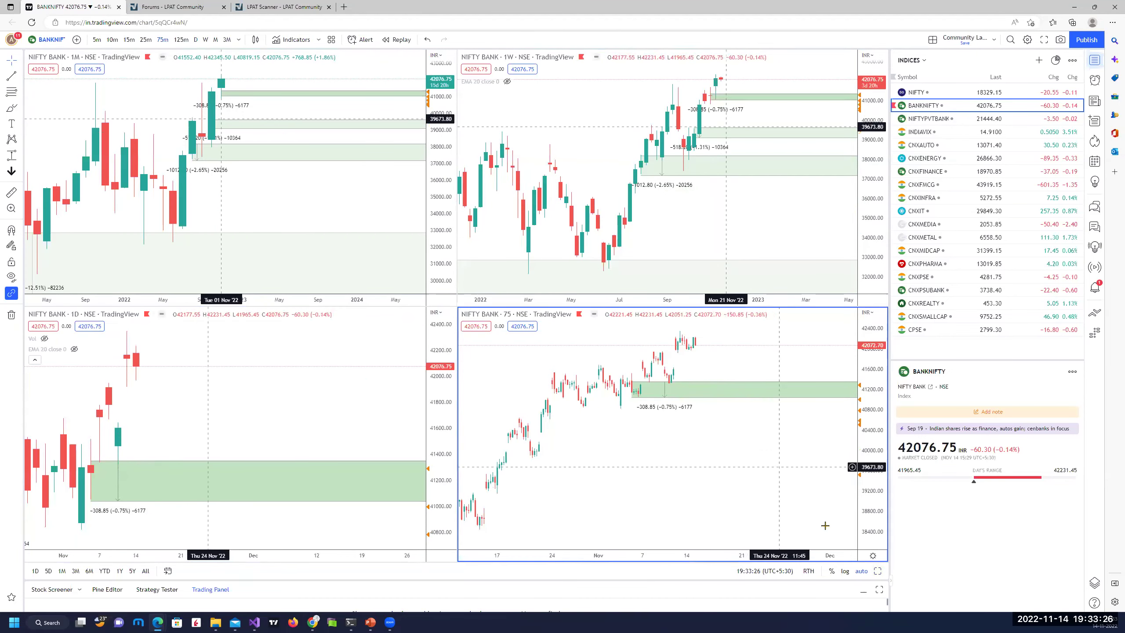
click(878, 571)
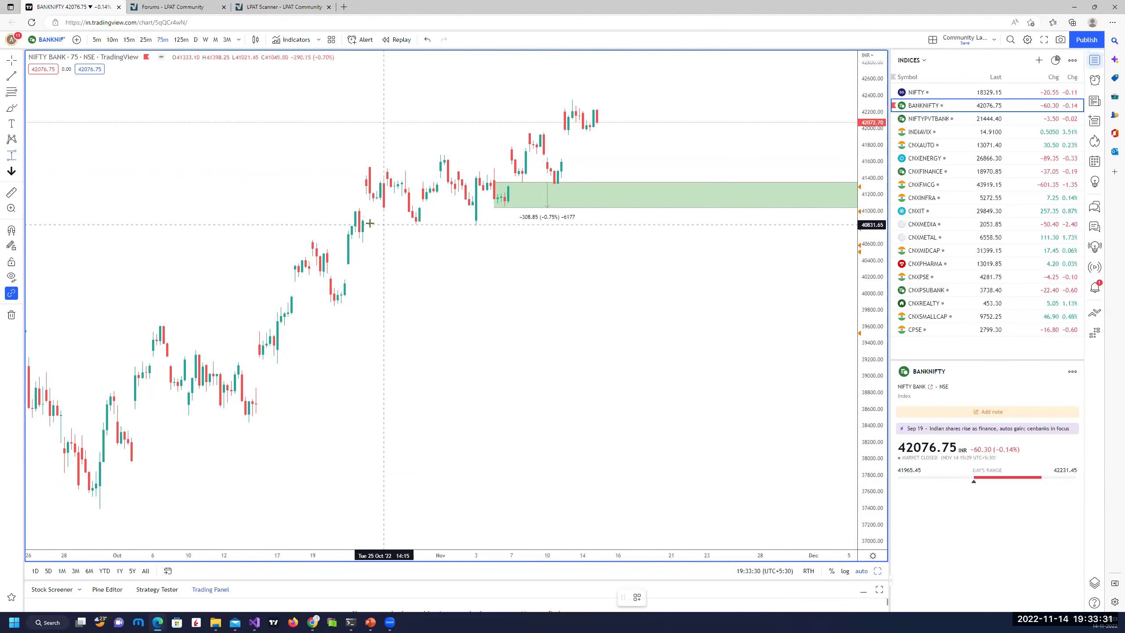
click(355, 222)
click(396, 245)
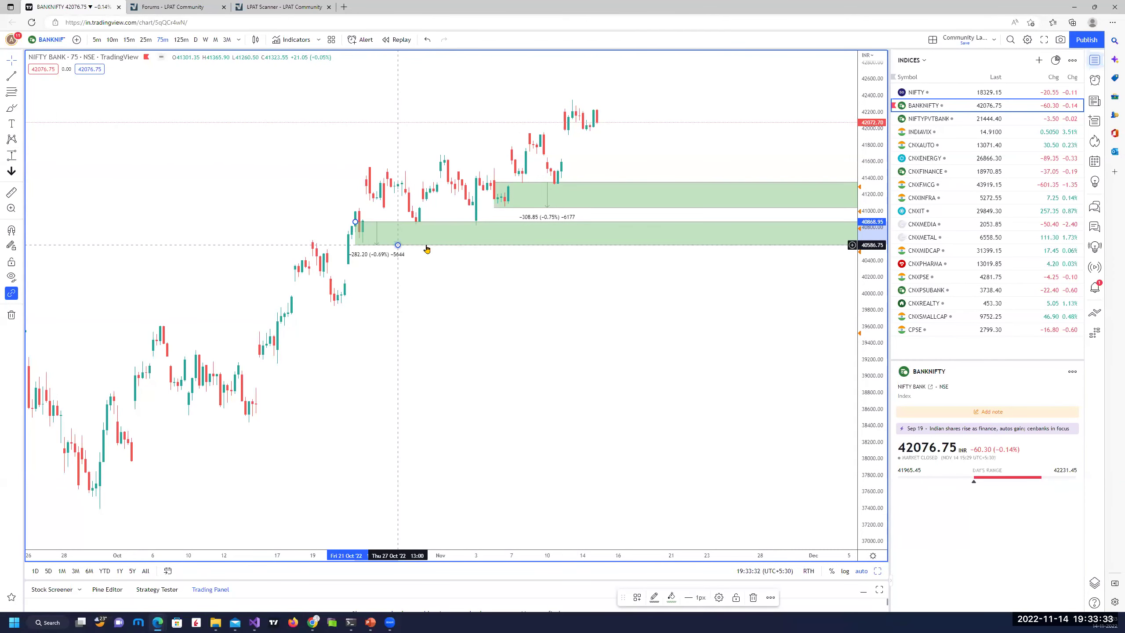
right_click(397, 245)
mouse_move(474, 255)
click(504, 335)
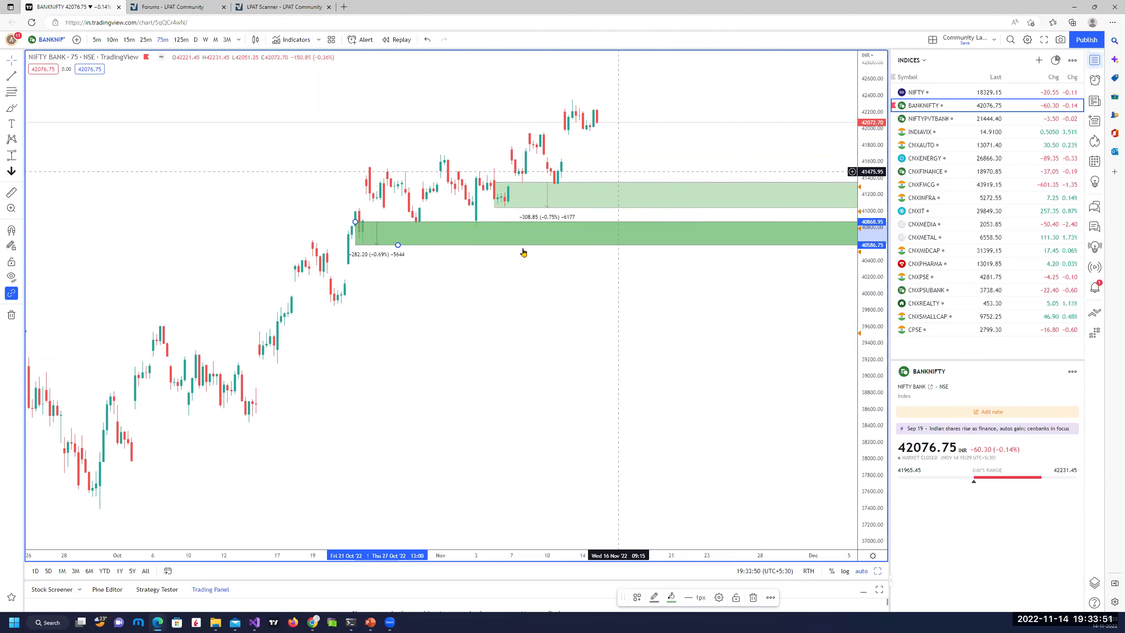
scroll(482, 282, down, 2)
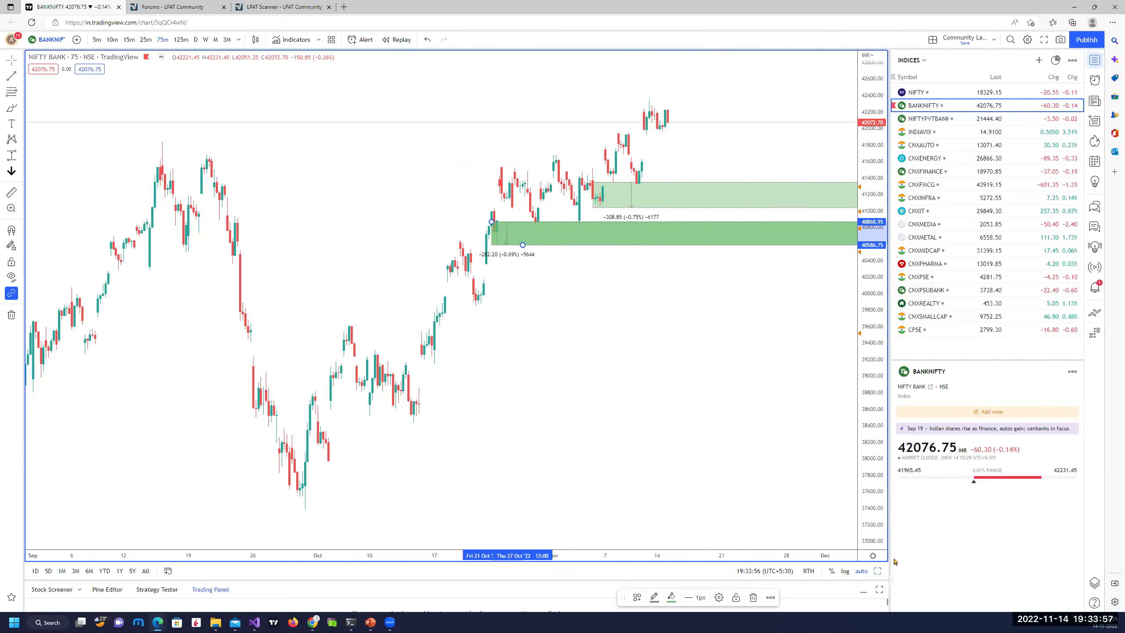
key(alt+Return)
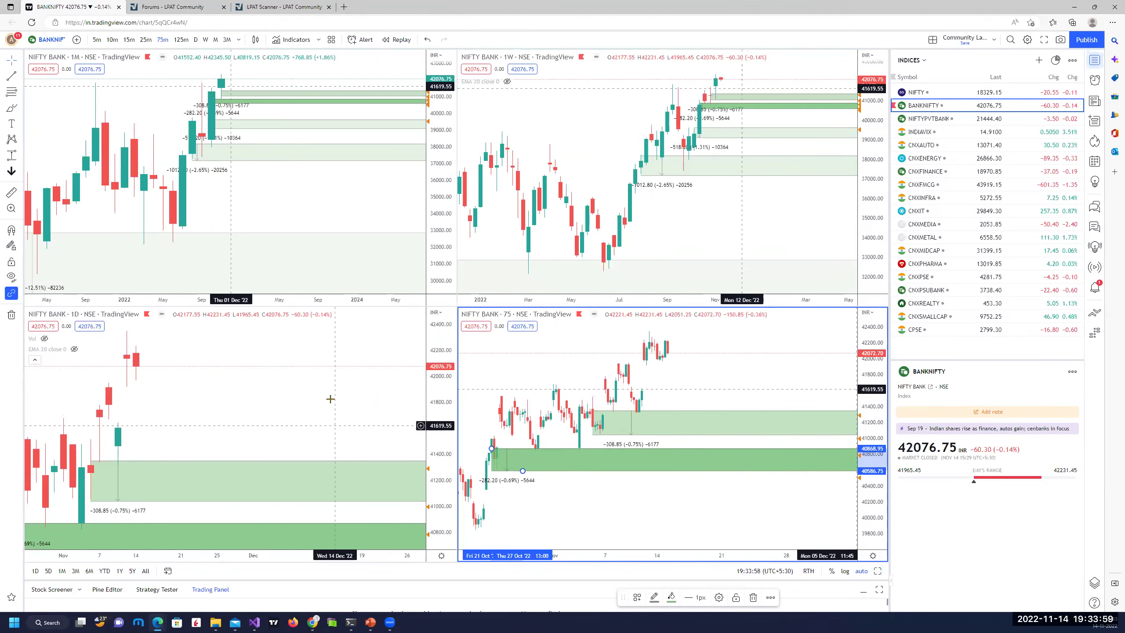